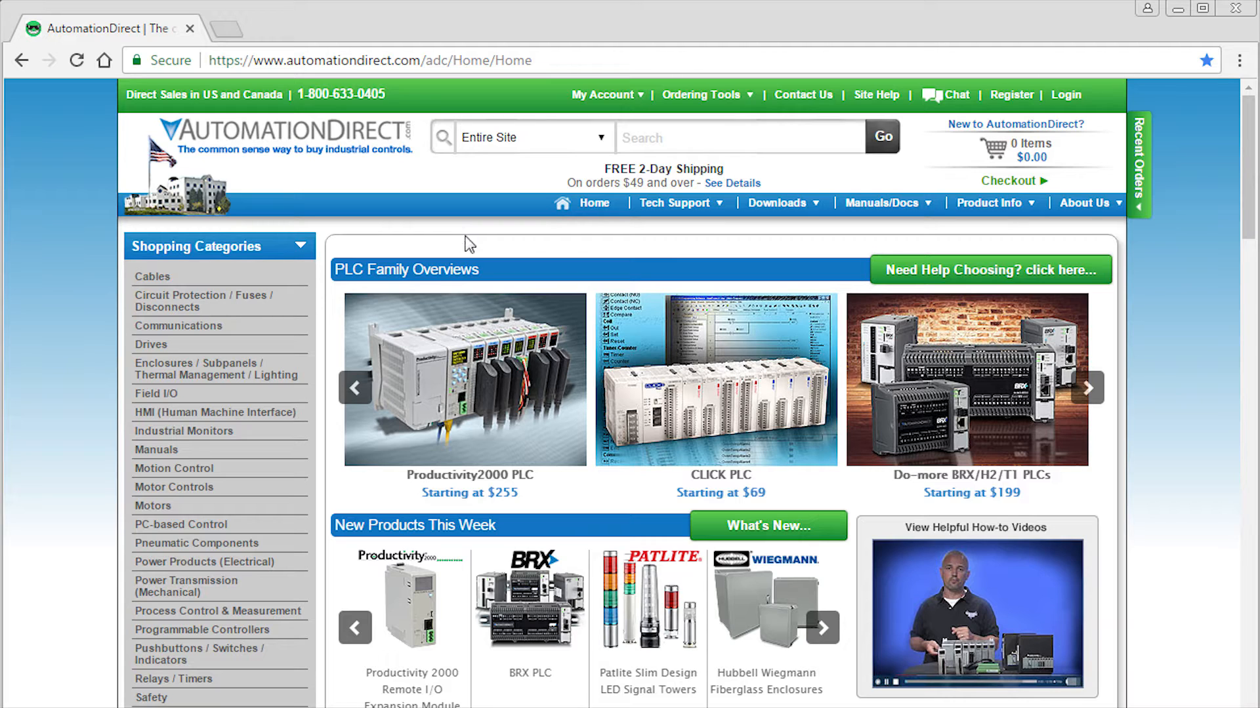
# Open the software downloads page of the AutomationDirect website
pyautogui.moveTo(785, 200)
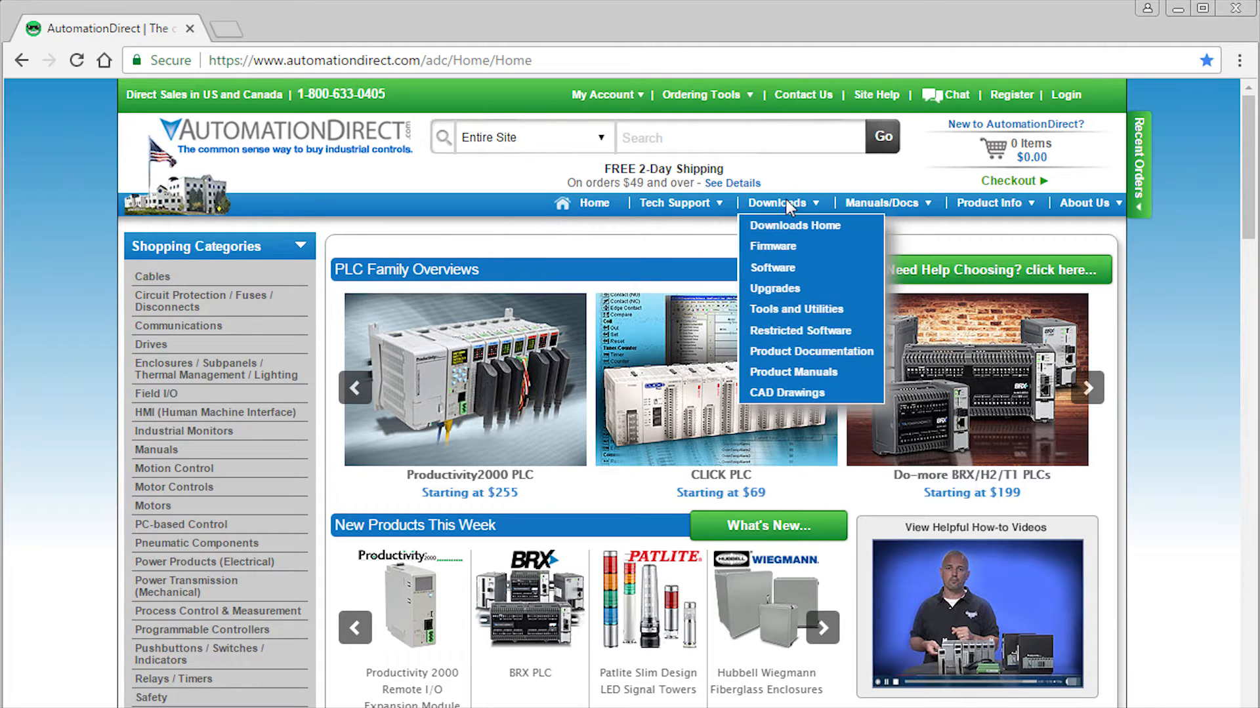
pyautogui.click(767, 269)
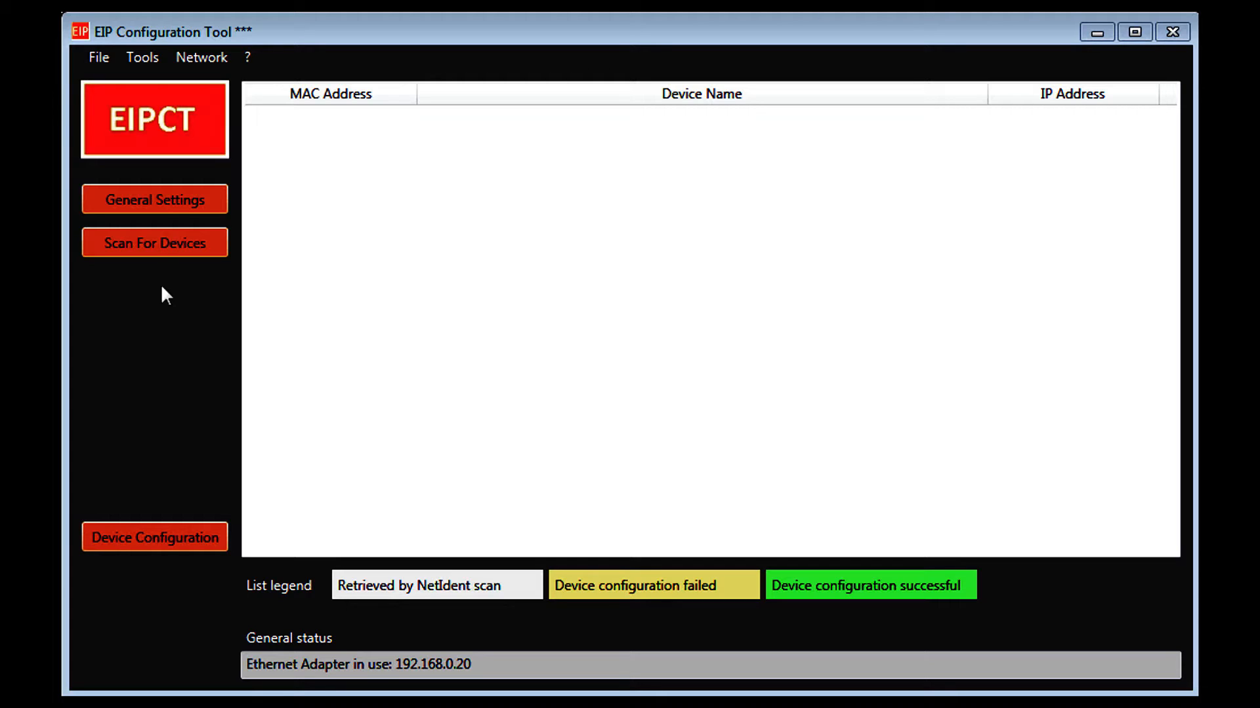
# In the EIP Configuration Tool, scan for devices and set the OEM Device's IP address to 192.168.0.24
pyautogui.click(156, 243)
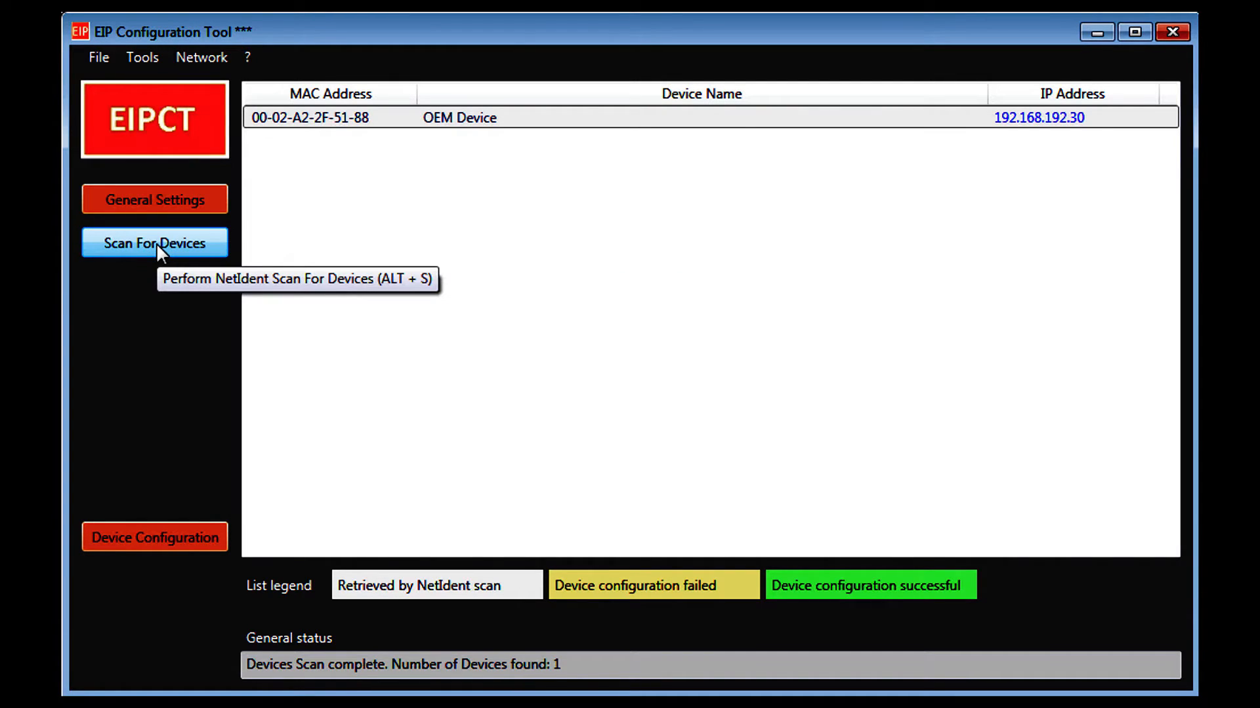
pyautogui.doubleClick(406, 119)
pyautogui.doubleClick(709, 238)
pyautogui.write('0')
pyautogui.press('Tab')
pyautogui.write('24')
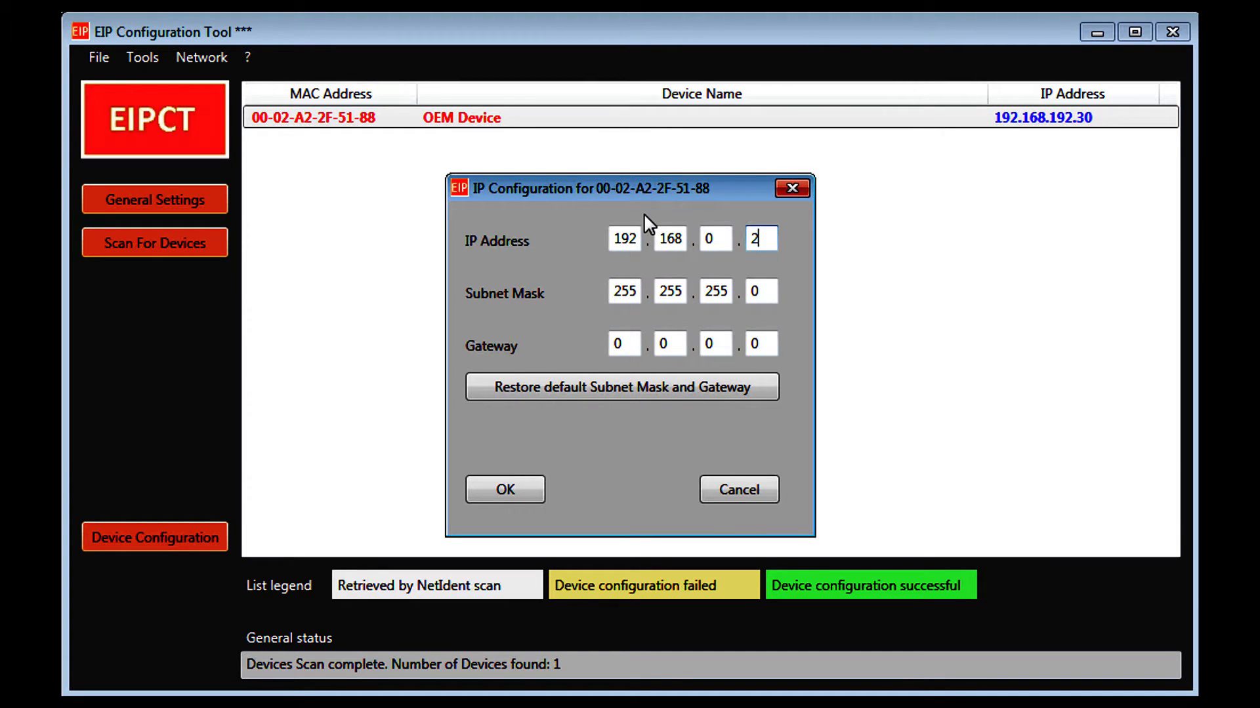
pyautogui.click(493, 492)
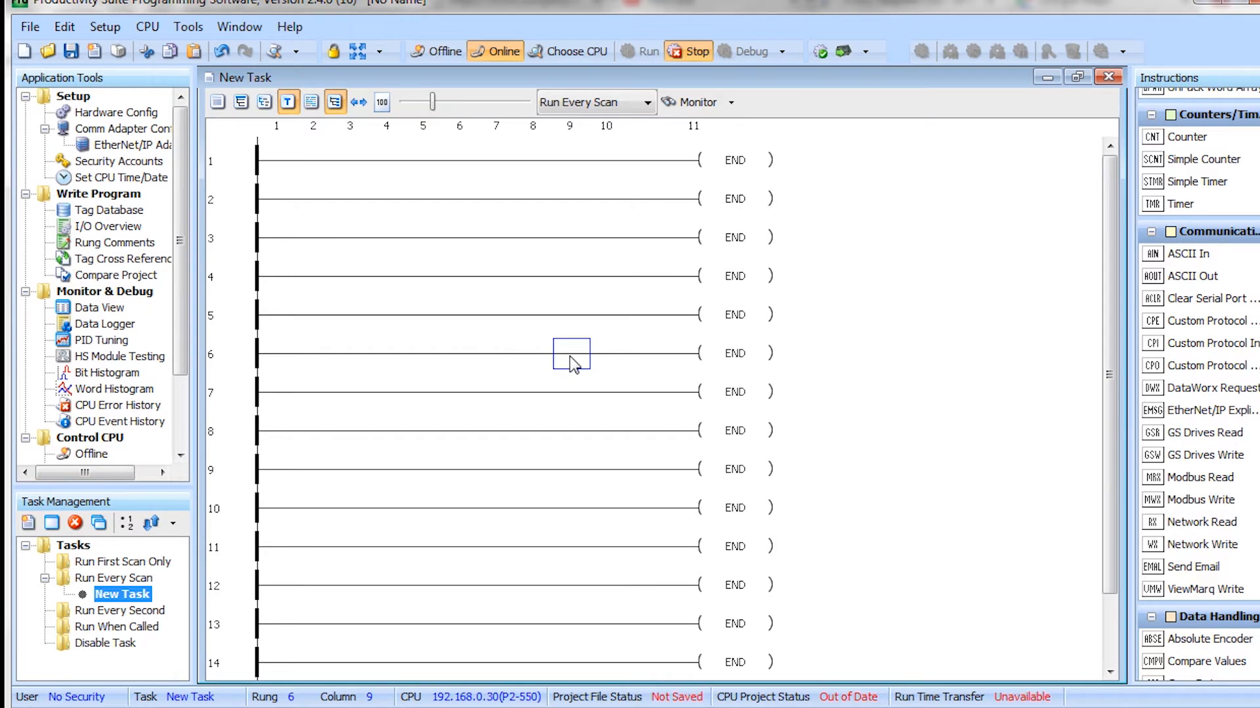
# In Productivity Suite's hardware configuration, add a Generic Client EtherNet/IP device
pyautogui.doubleClick(117, 112)
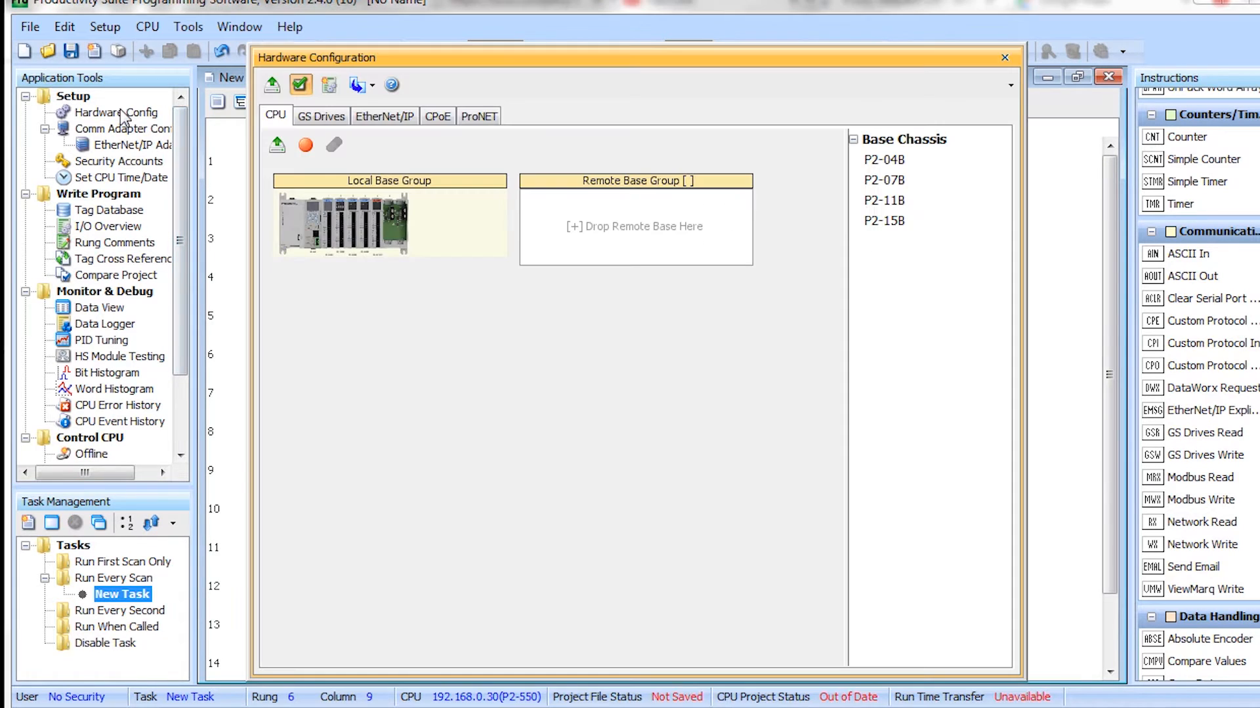
pyautogui.click(393, 116)
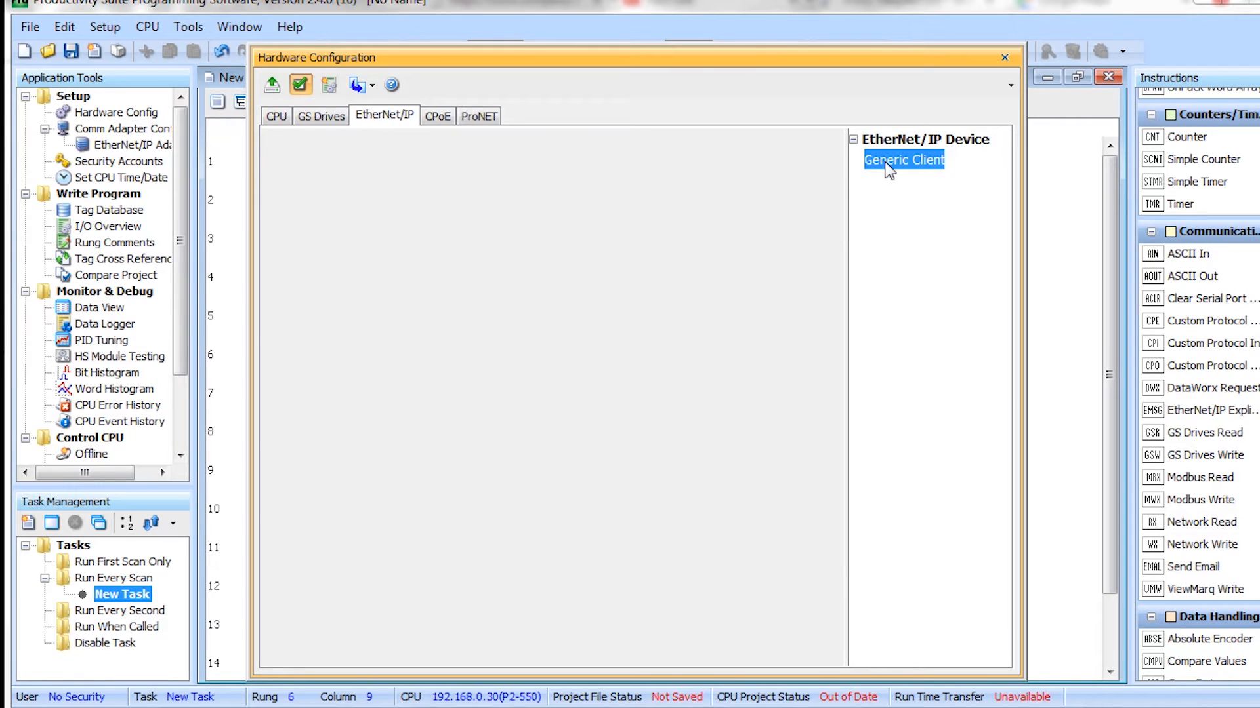
pyautogui.moveTo(871, 164); pyautogui.dragTo(467, 200)
pyautogui.moveTo(416, 241); pyautogui.dragTo(416, 242)
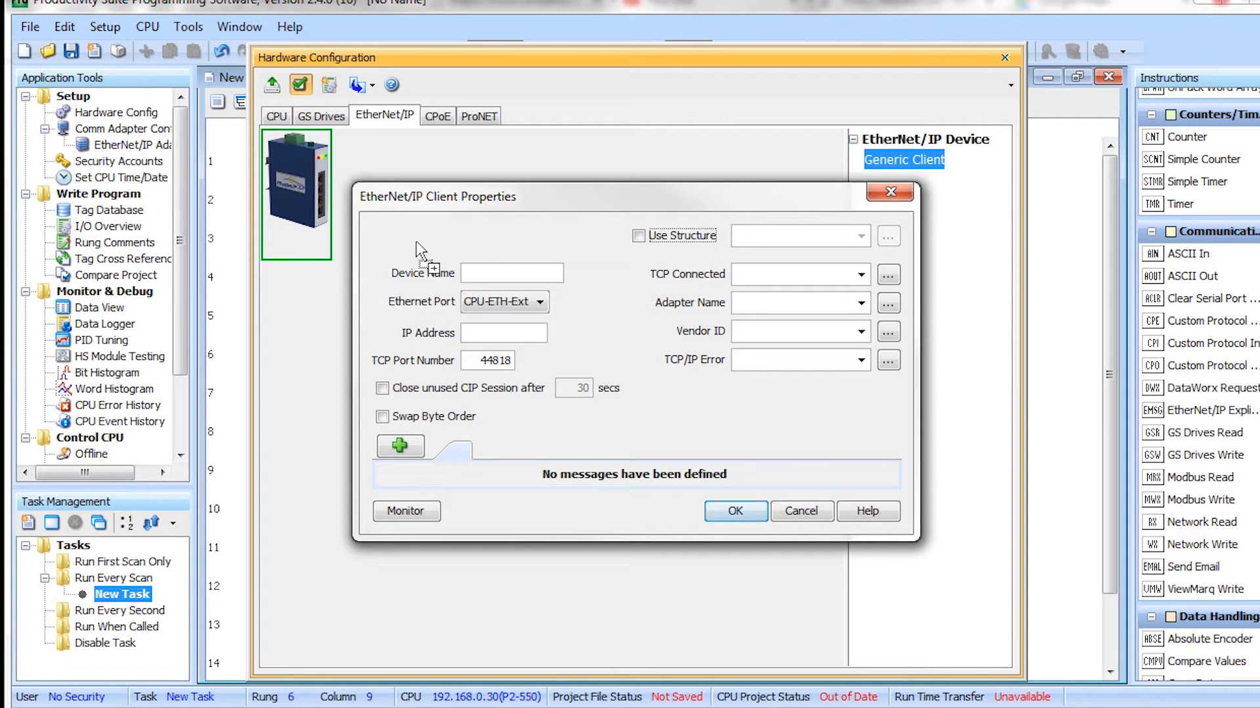
# Enable Use Structure for the EtherNet/IP client and name the structure NITRA_CMV_VALVE
pyautogui.click(635, 237)
pyautogui.press('Tab')
pyautogui.write('NIT')
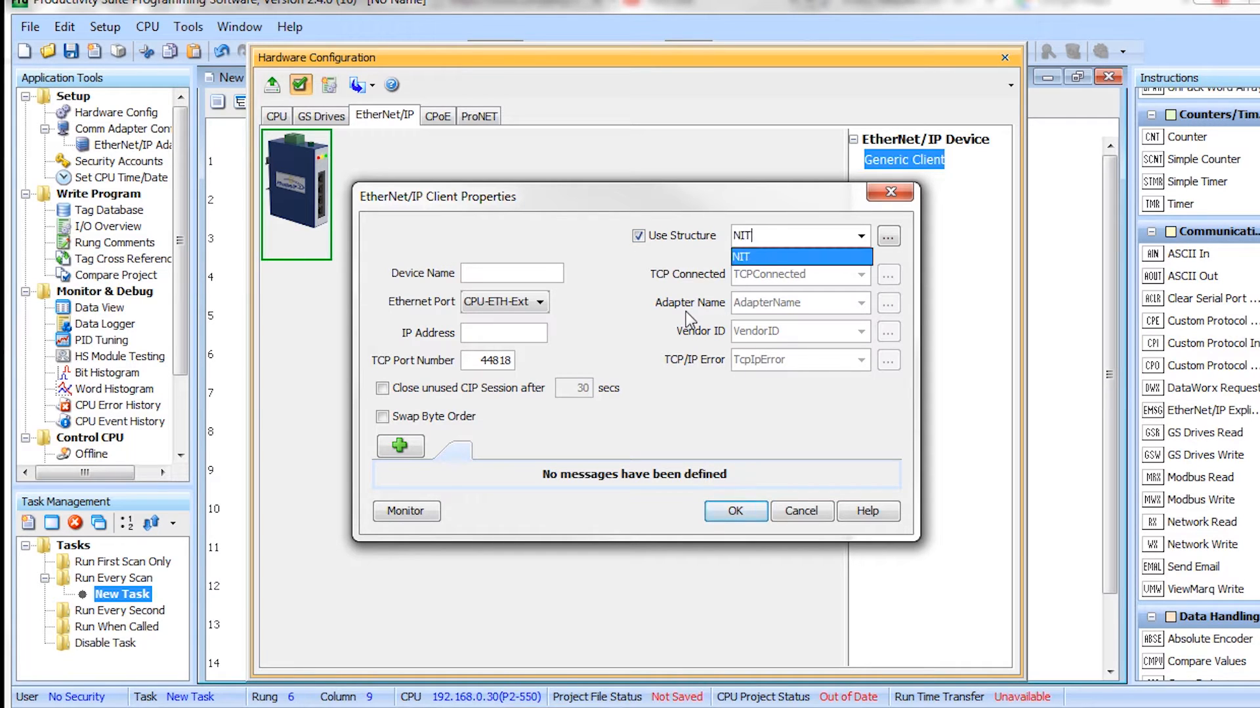
pyautogui.write('RA_CMV_VALVE')
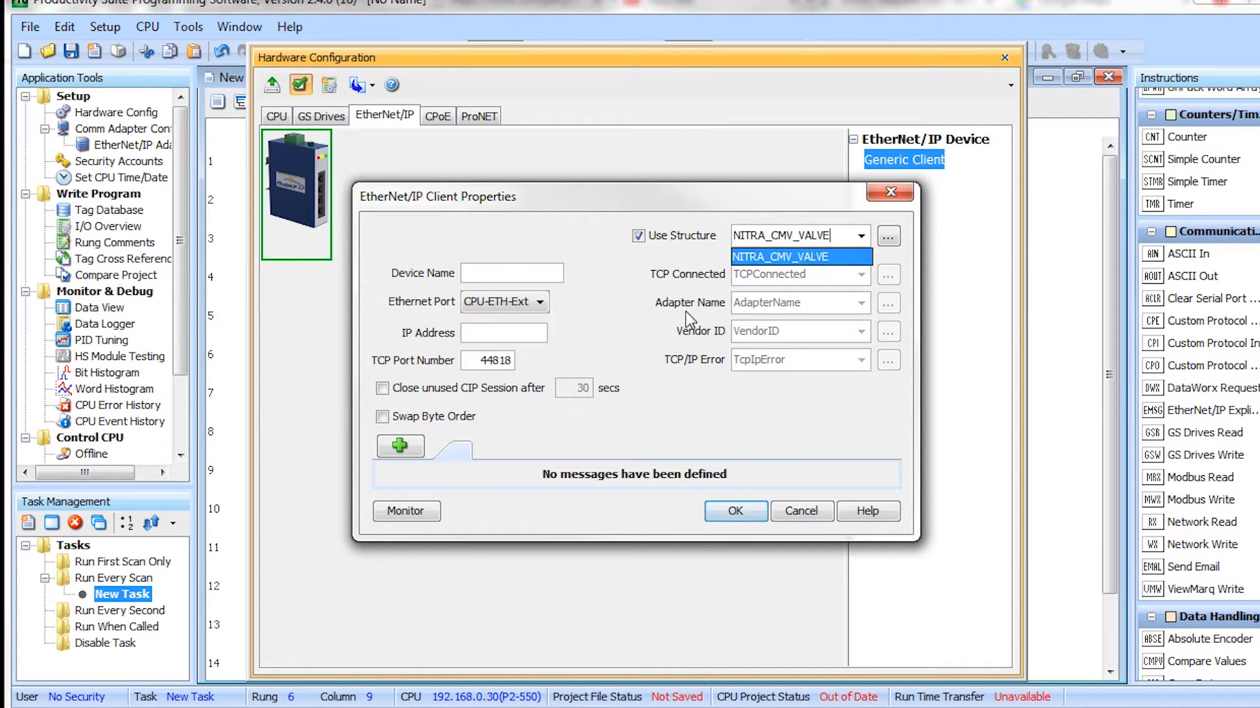
# Name the client device NITRA_CMV and set its IP address to 192.168.0.24
pyautogui.click(614, 342)
pyautogui.write('NITRA_CMV')
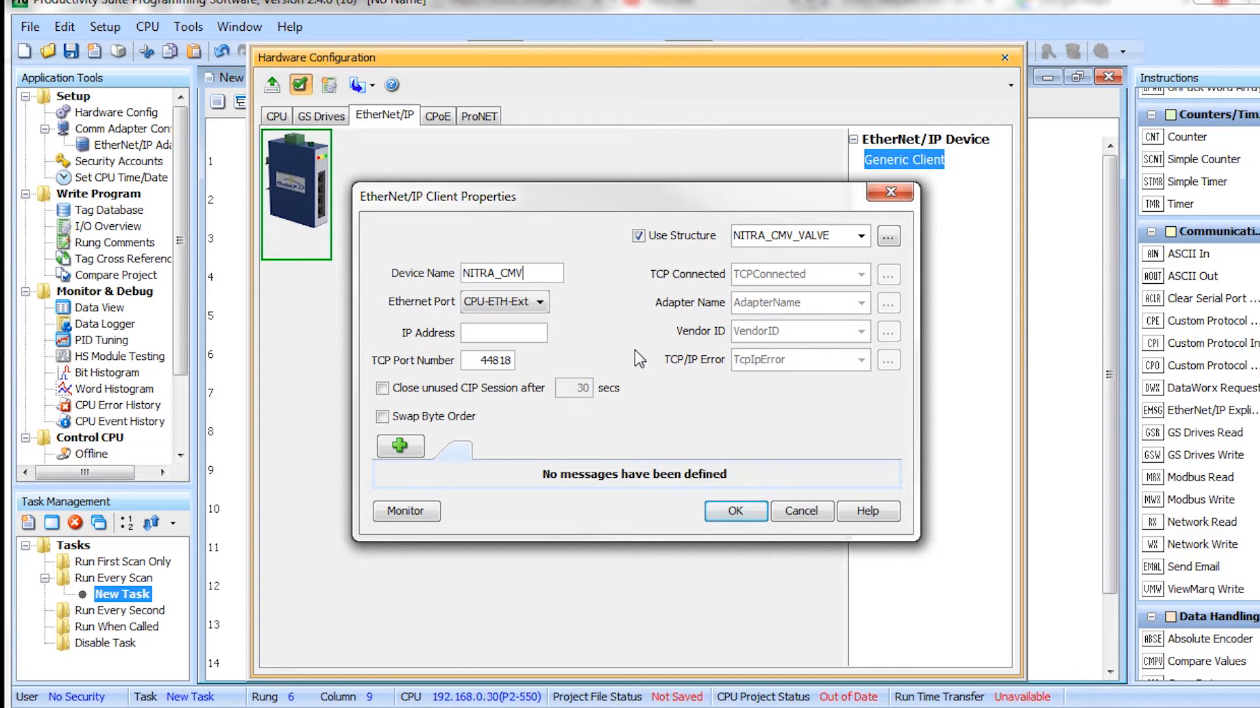
pyautogui.click(532, 335)
pyautogui.write('192.168.0.24')
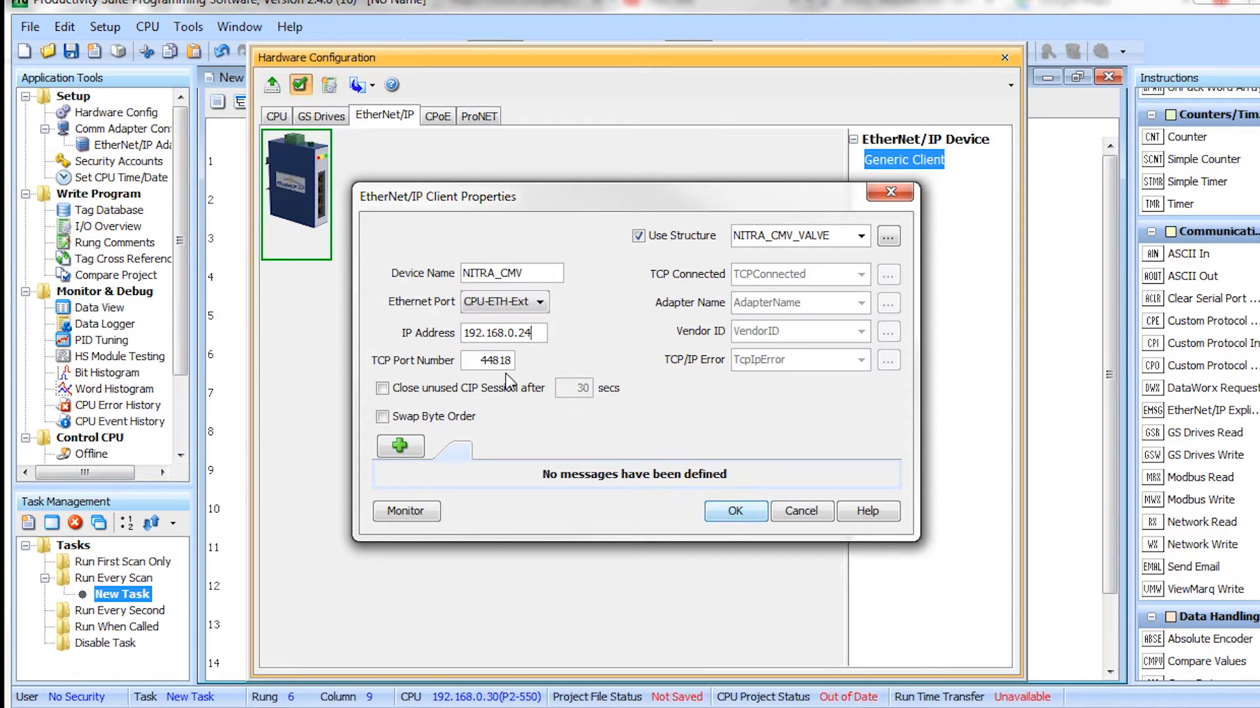
# Add an IO message to the client and set its input assembly instance/connection point to 101
pyautogui.click(402, 450)
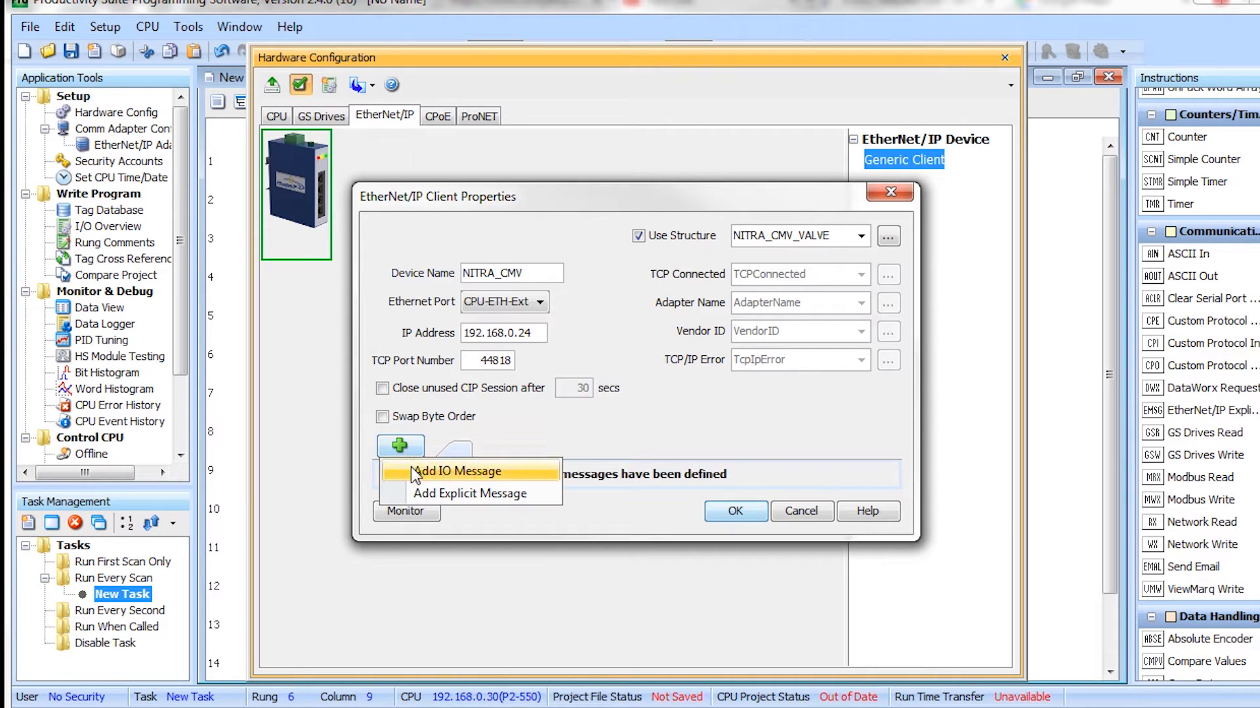
pyautogui.click(414, 471)
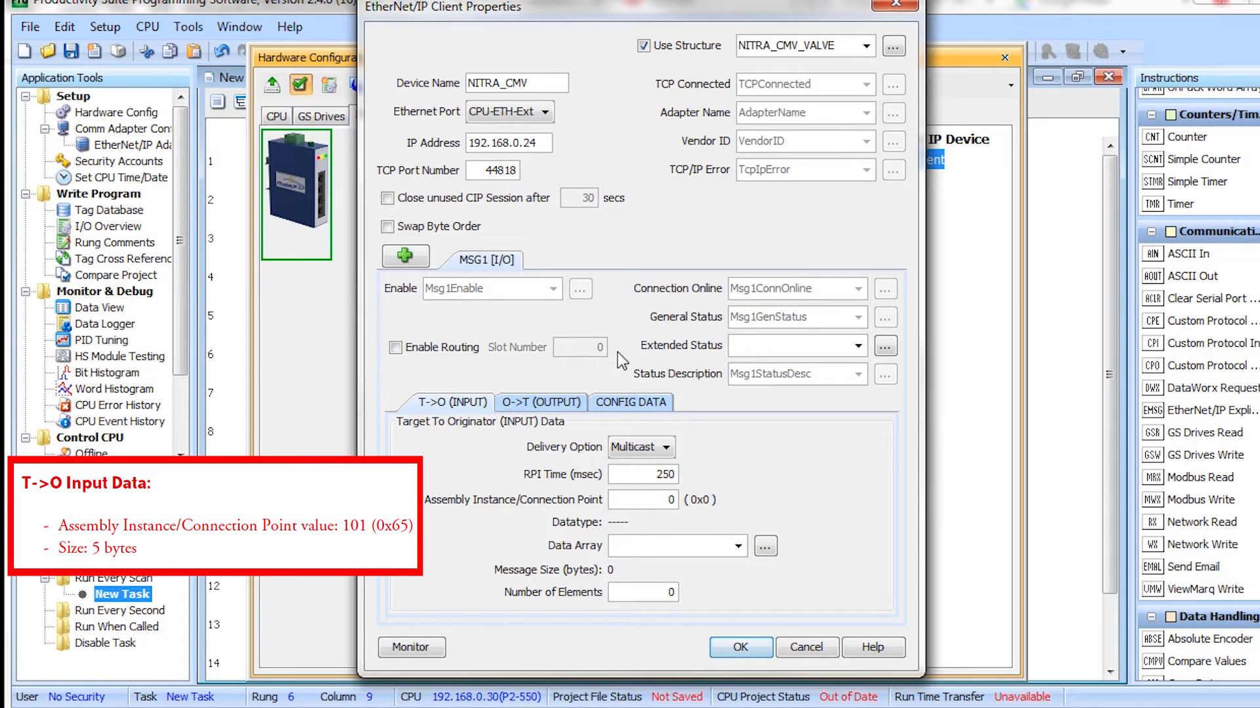
pyautogui.doubleClick(670, 500)
pyautogui.write('1')
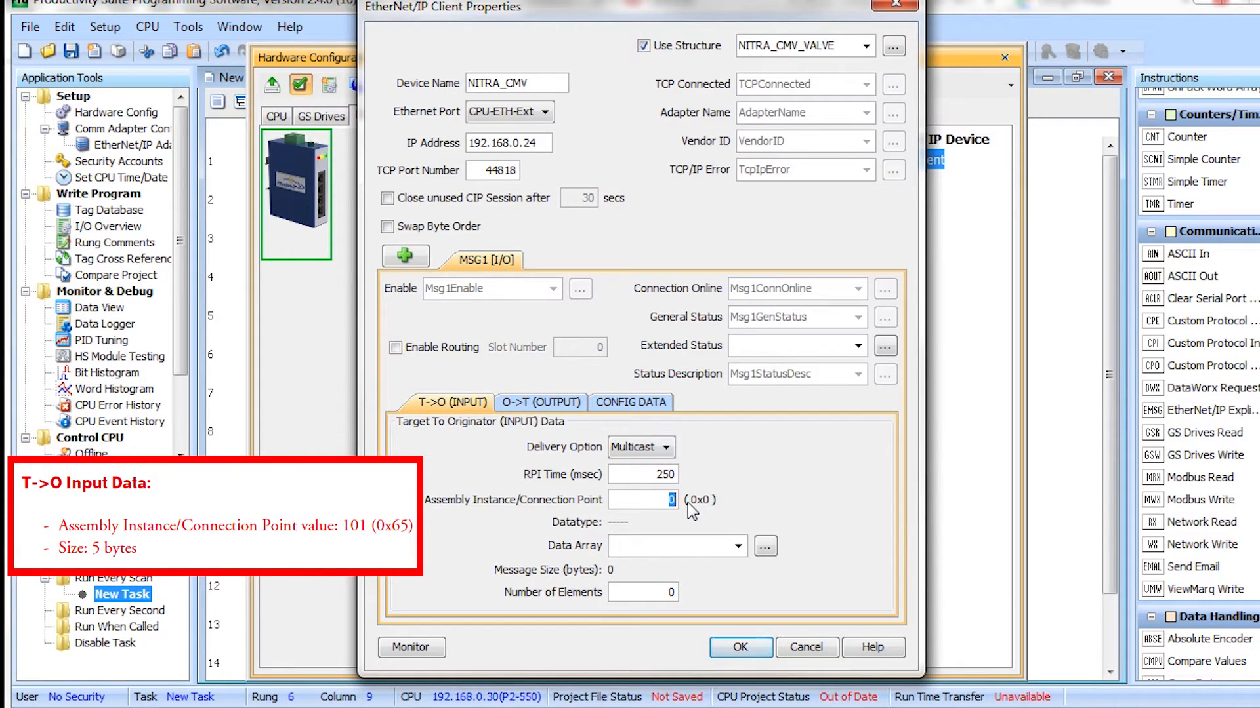
pyautogui.write('01')
# Assign a new data array named NITRA_INPUT to the message's T->O input data
pyautogui.click(683, 544)
pyautogui.write('NITRA_INPU')
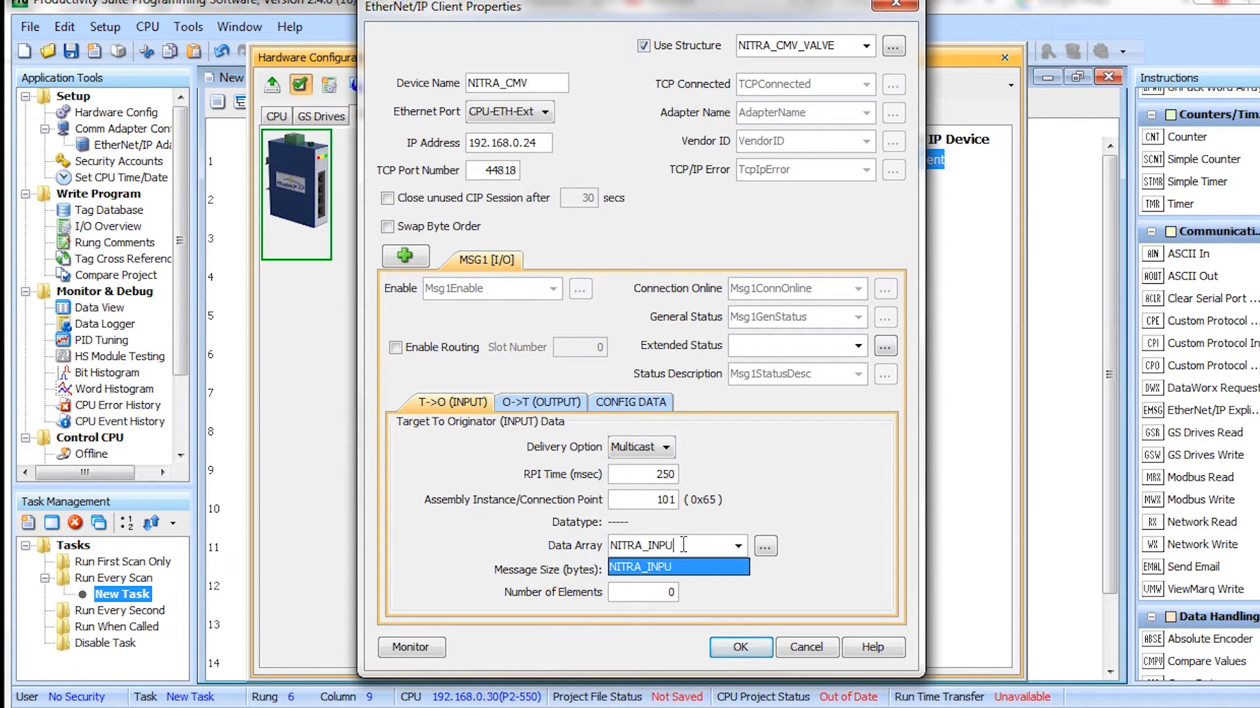
pyautogui.write('T')
pyautogui.press('Return')
pyautogui.click(748, 647)
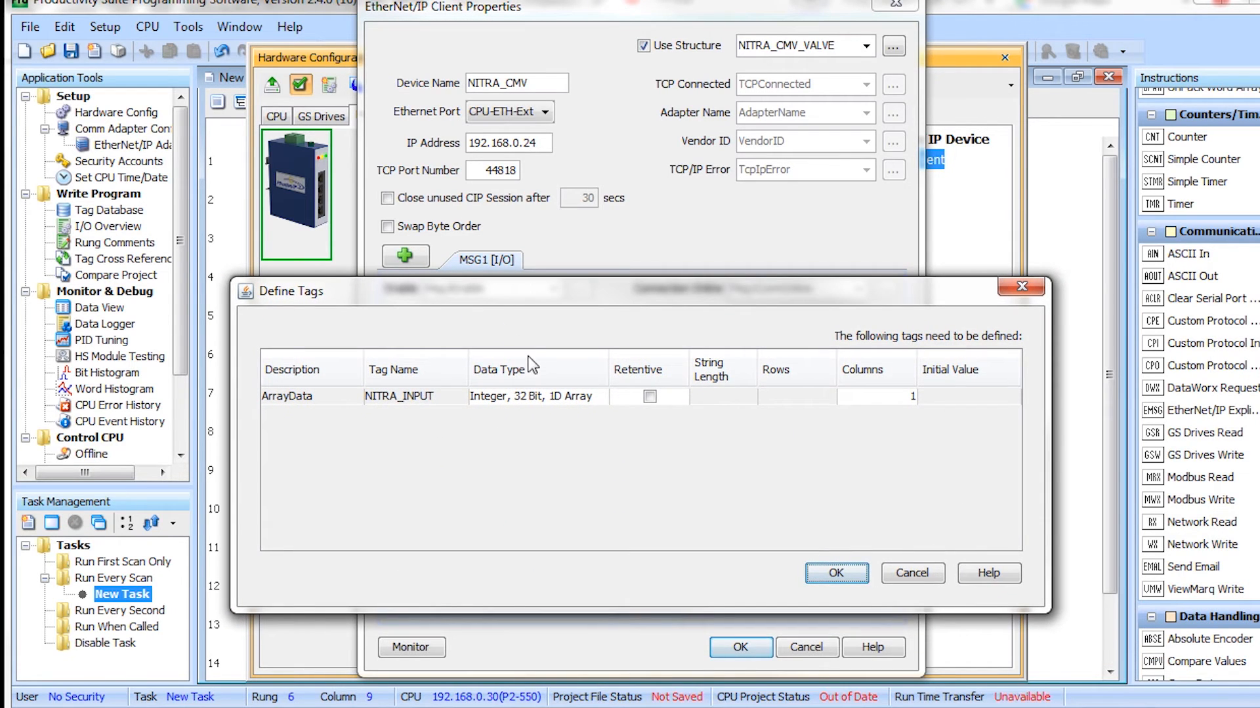
# Define NITRA_INPUT as an Integer, 8 Bit Unsigned, 1D Array with 5 columns and set the input's number of elements to 5
pyautogui.click(545, 395)
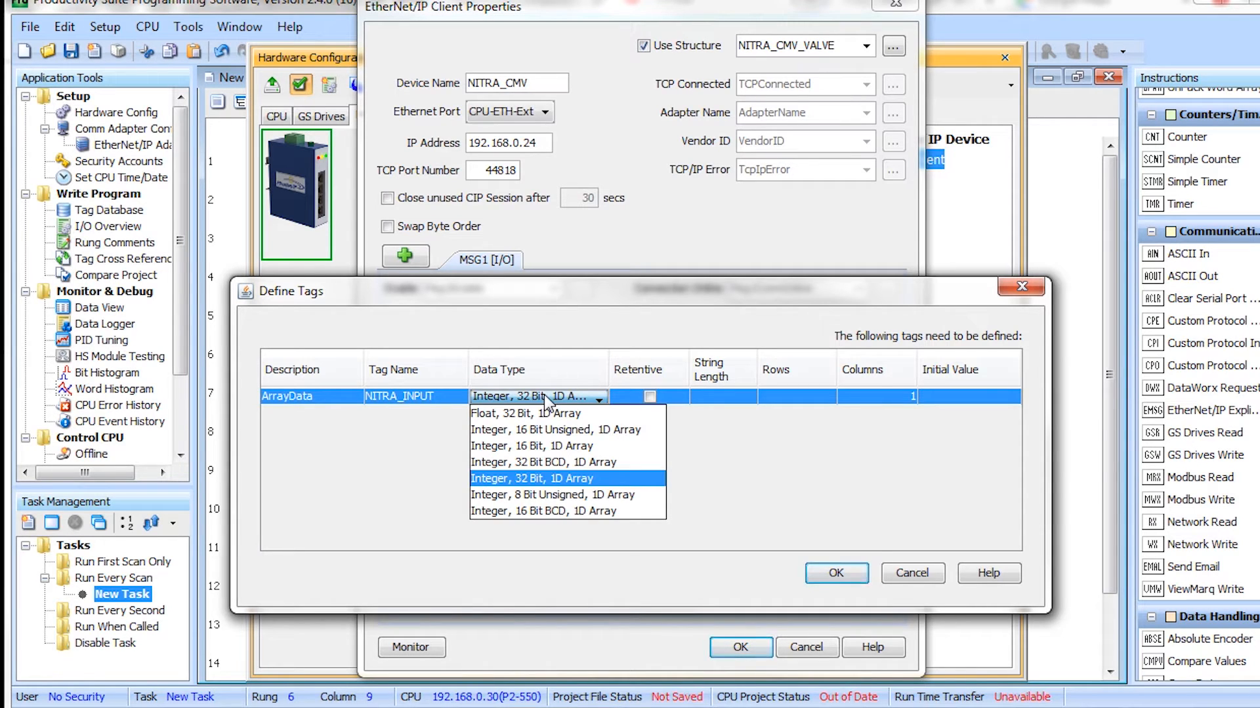
pyautogui.click(537, 493)
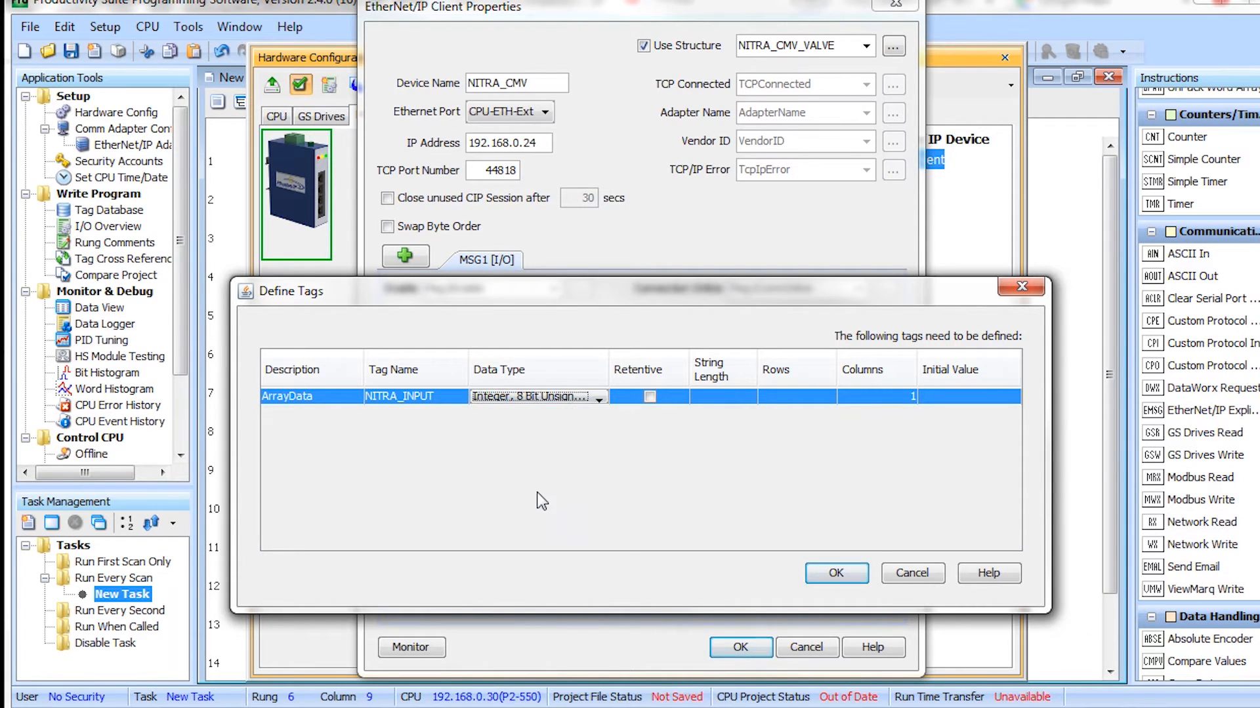
pyautogui.click(905, 396)
pyautogui.write('5')
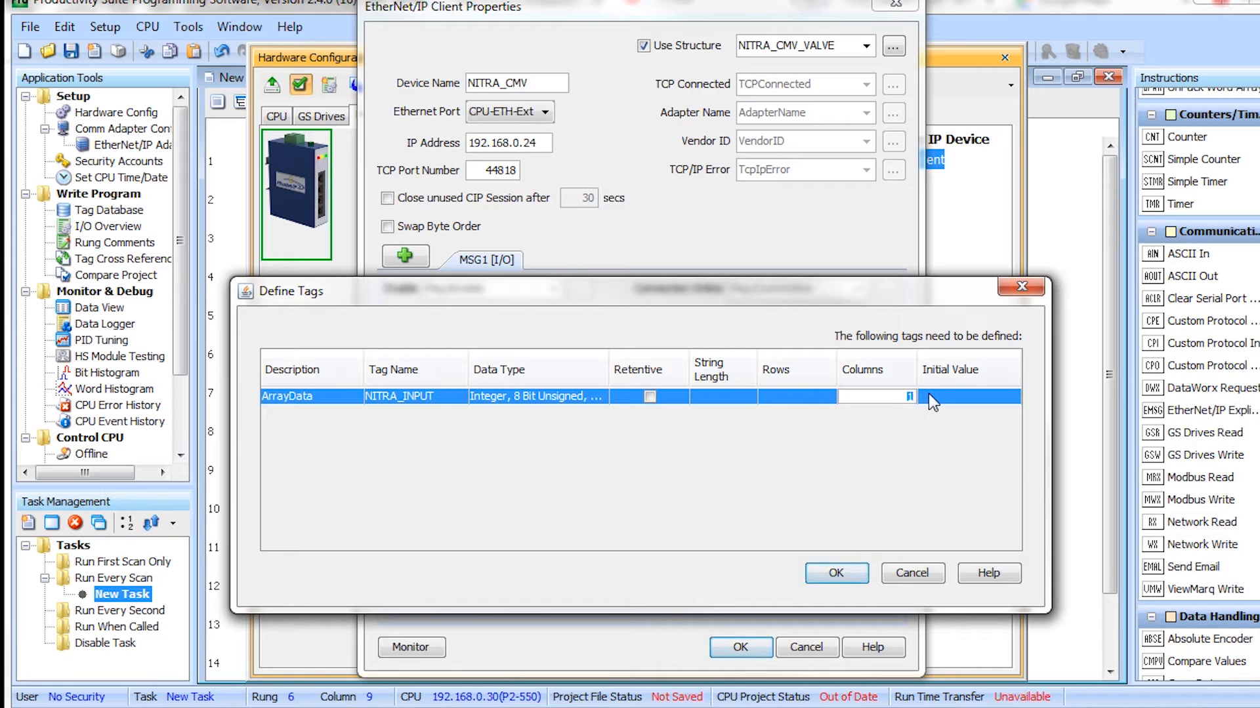
pyautogui.click(845, 575)
pyautogui.doubleClick(668, 592)
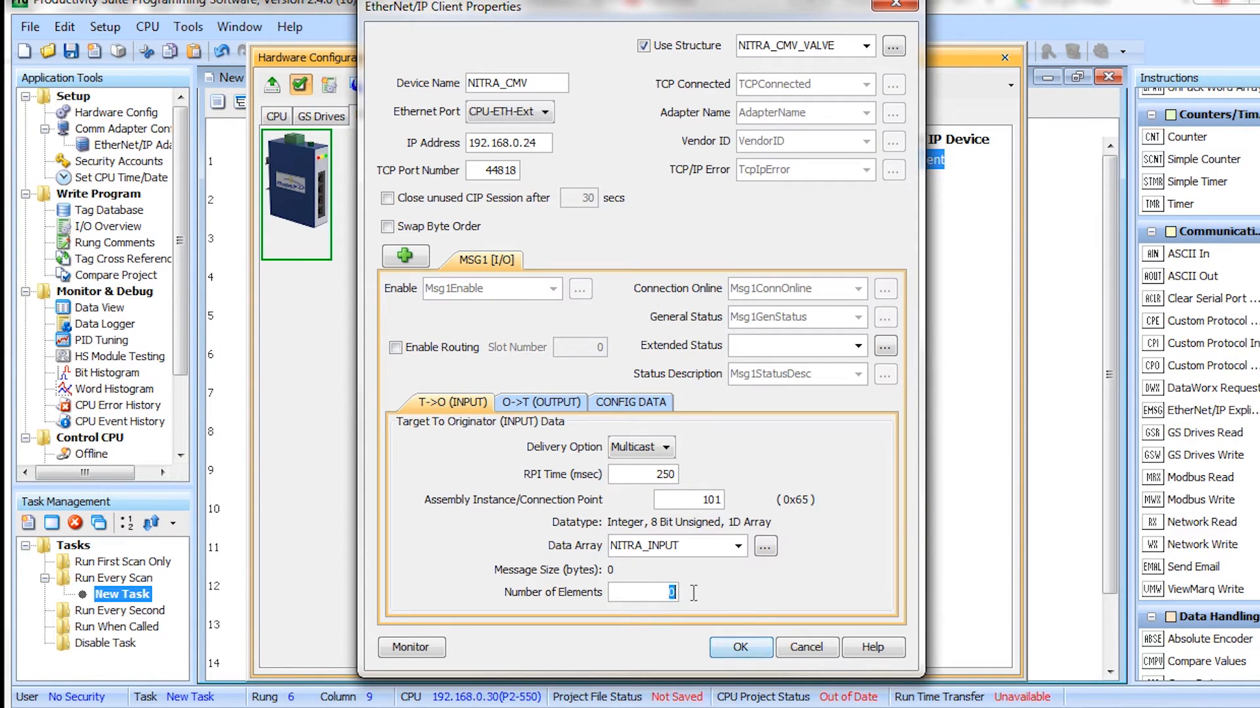
pyautogui.write('5')
# For the O->T output data, set the assembly instance/connection point to 100 and assign a new data array NITRA_OUTPUT
pyautogui.click(550, 403)
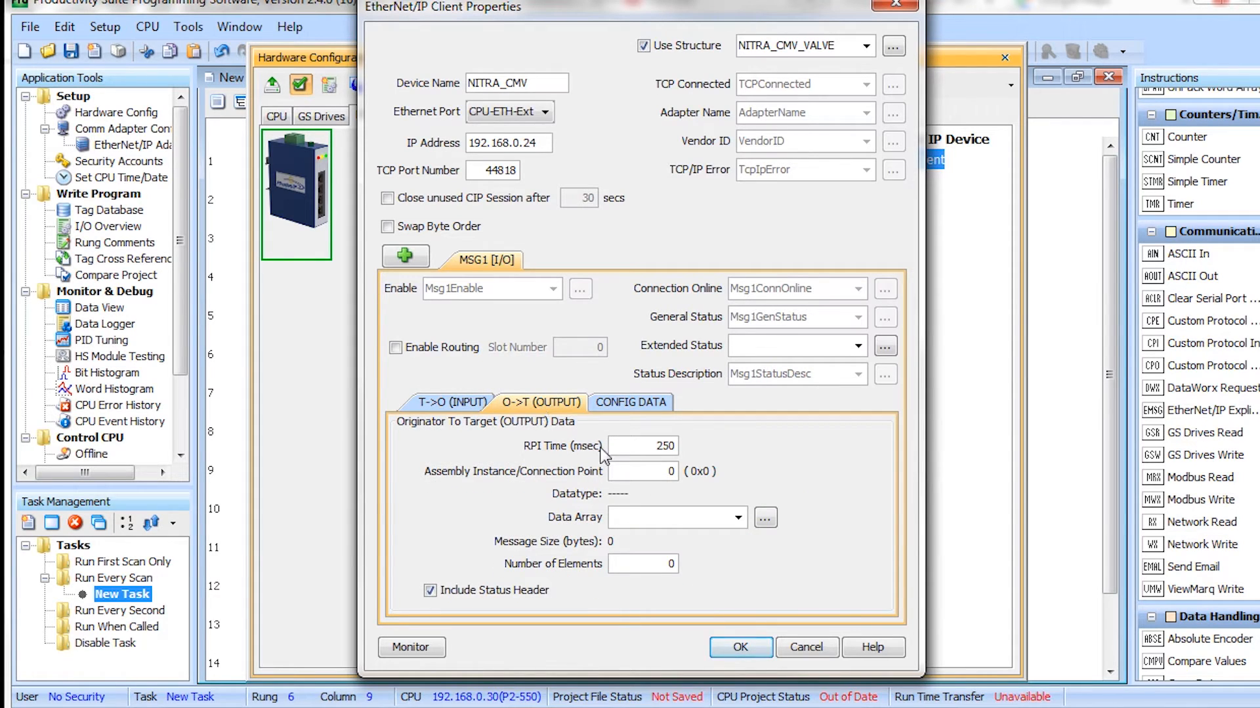
pyautogui.doubleClick(671, 472)
pyautogui.write('100')
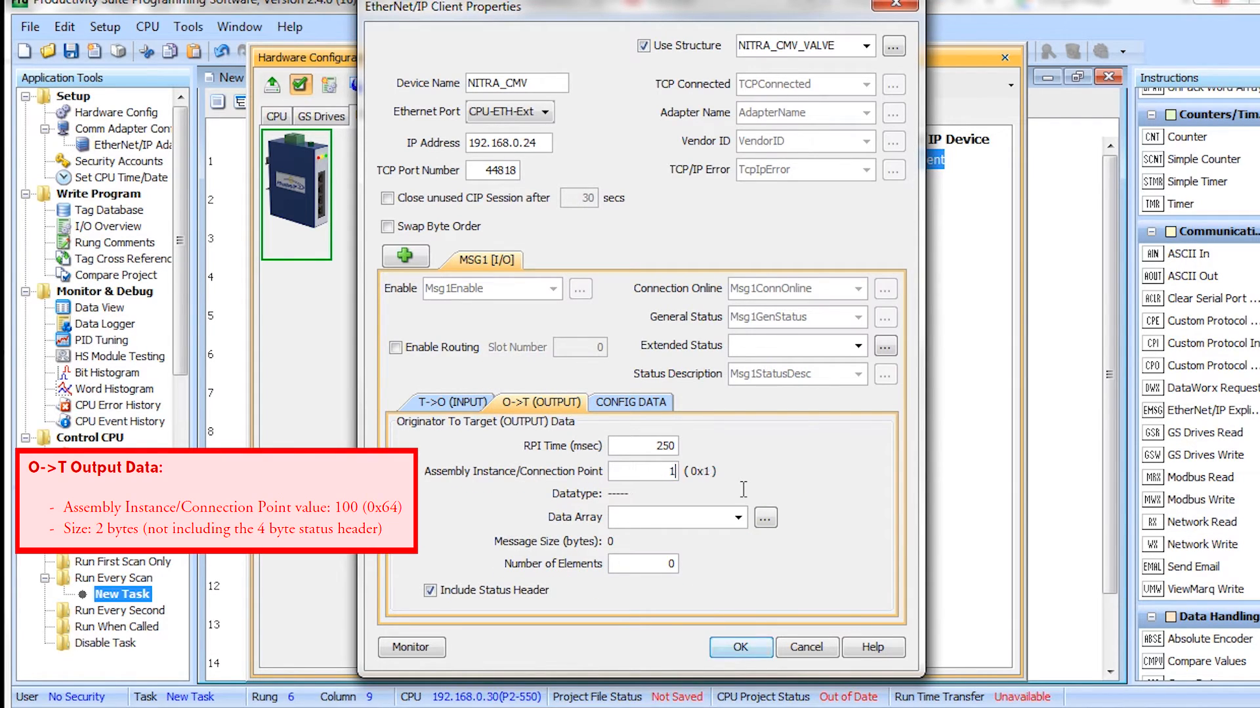
pyautogui.click(696, 515)
pyautogui.write('NITRA_OUTPUT')
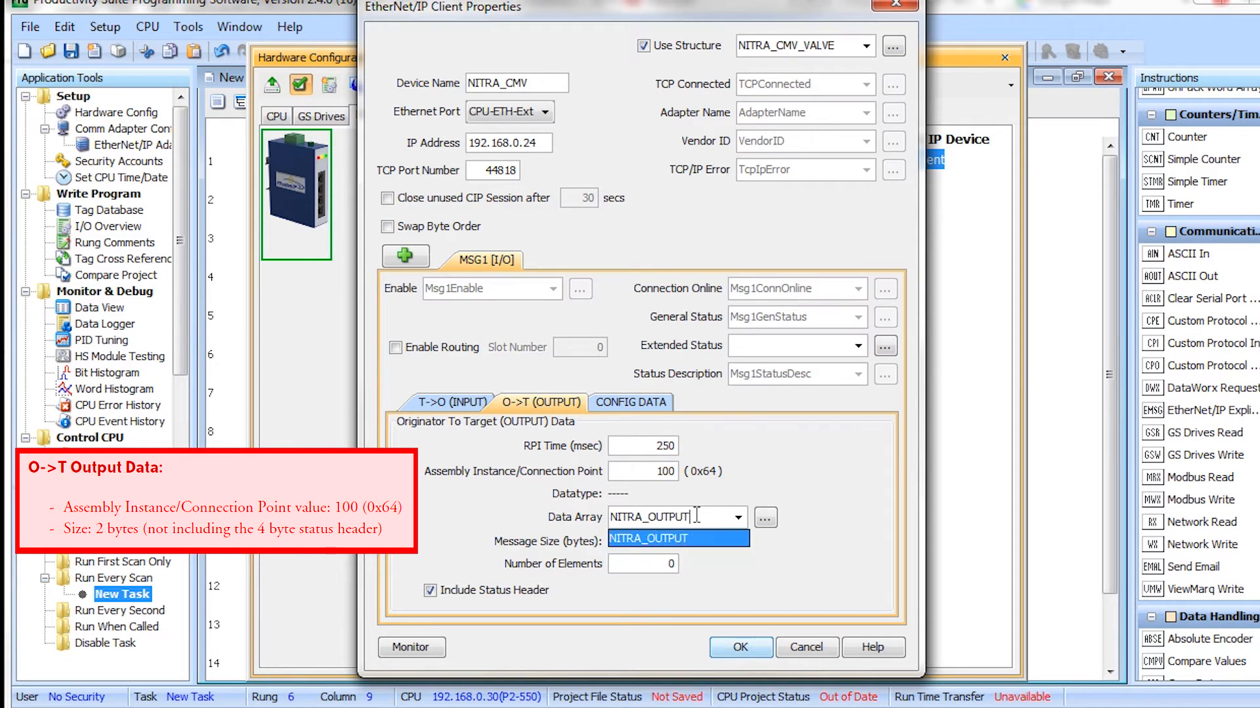
pyautogui.press('Return')
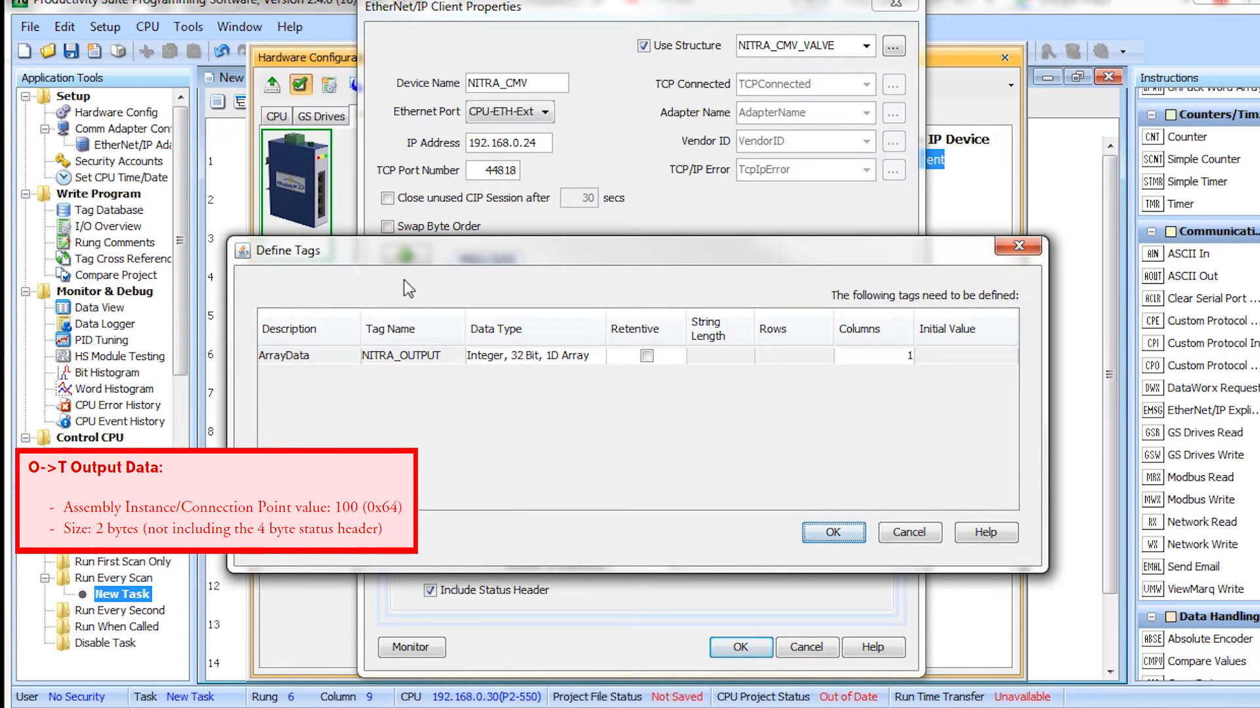
# Define NITRA_OUTPUT as an Integer, 8 Bit Unsigned, 1D Array with 2 columns and set the output's number of elements to 2
pyautogui.click(494, 356)
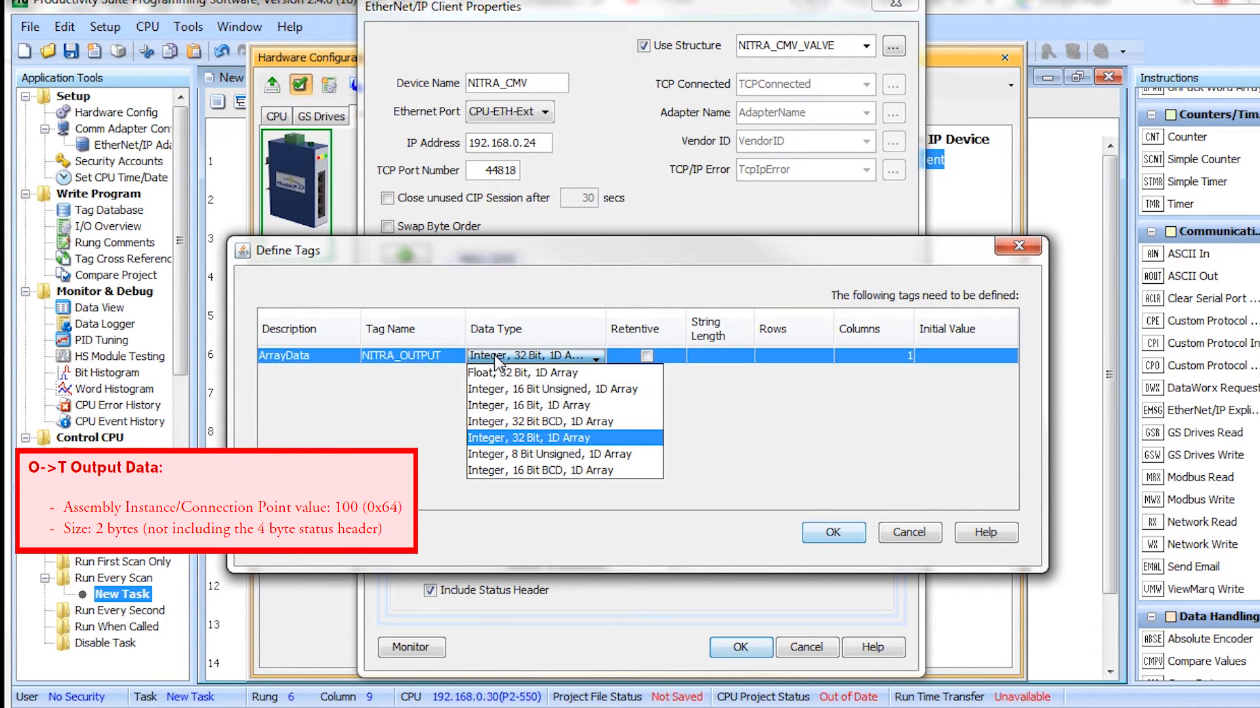
pyautogui.click(523, 456)
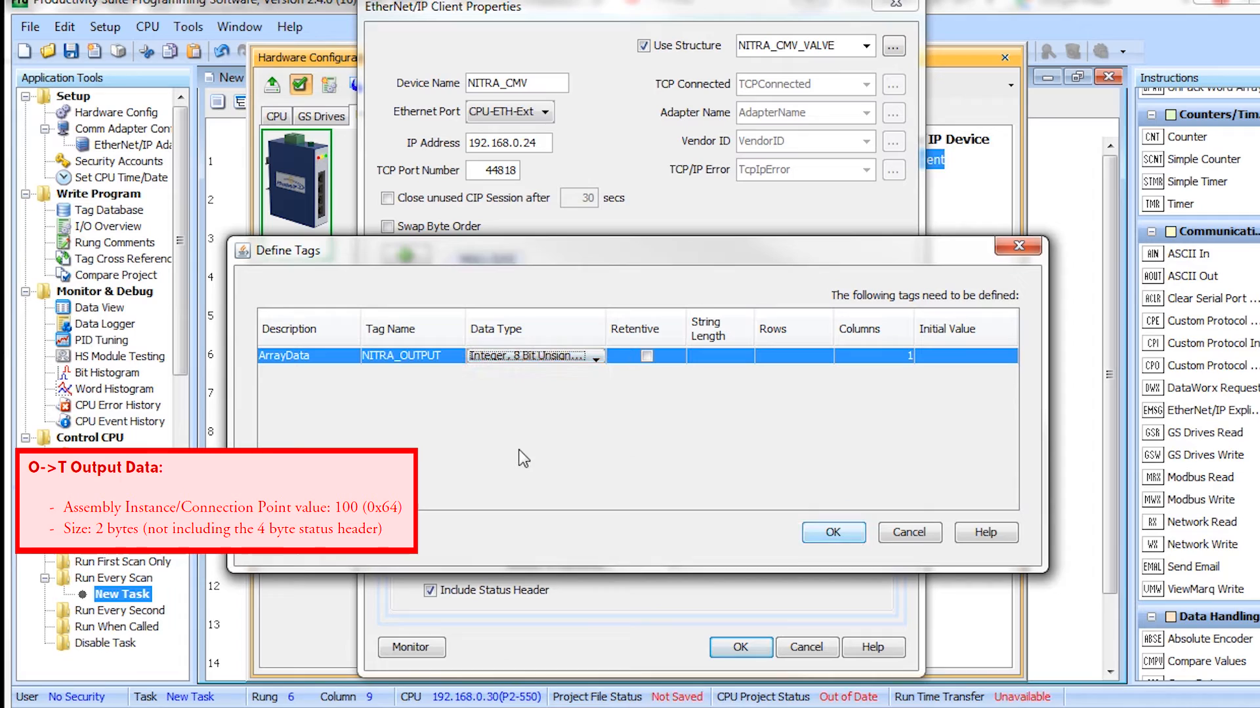
pyautogui.click(883, 355)
pyautogui.write('2')
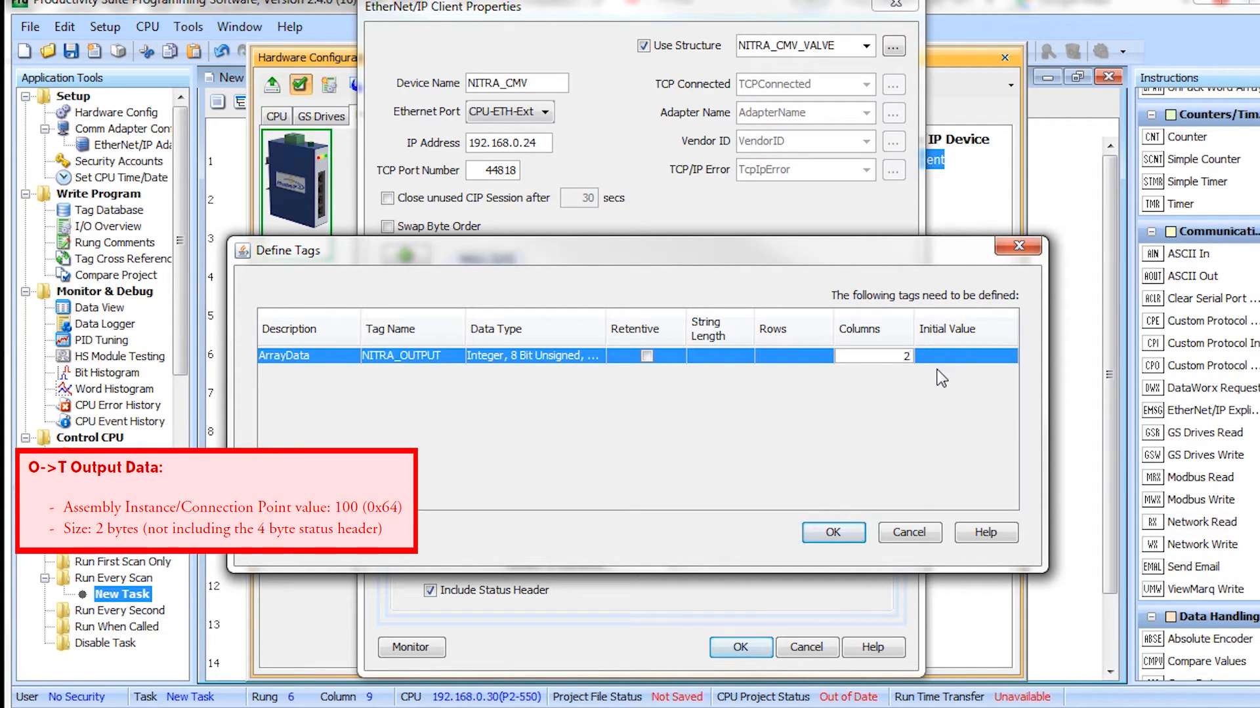
pyautogui.click(830, 529)
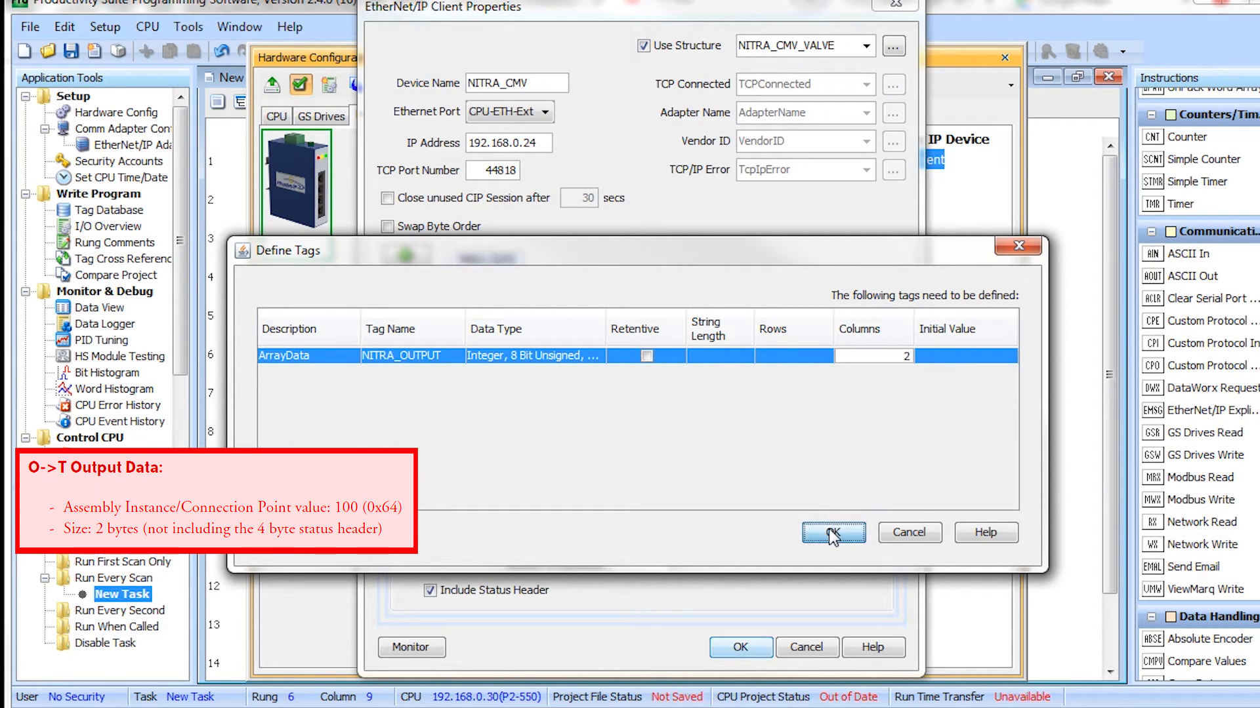
pyautogui.doubleClick(670, 564)
pyautogui.write('2')
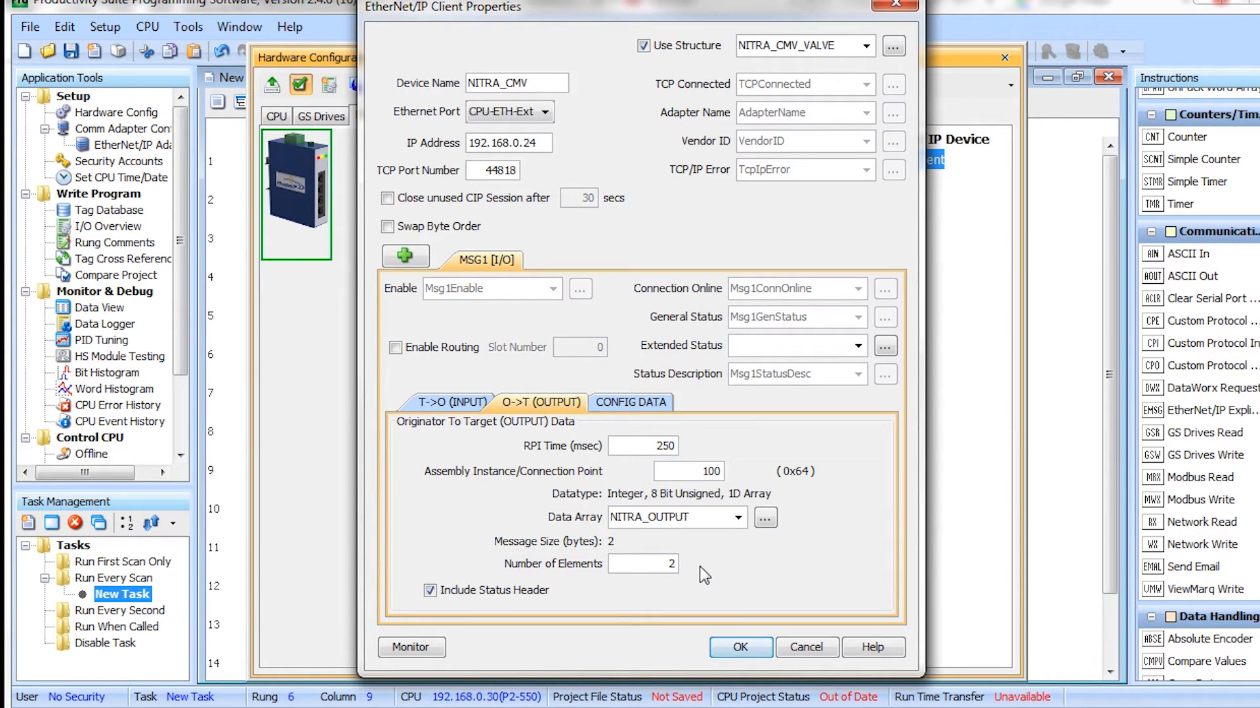
# For the configuration data, set the assembly instance/connection point to 3 and assign a new data array NITRA_CONFIG
pyautogui.click(639, 402)
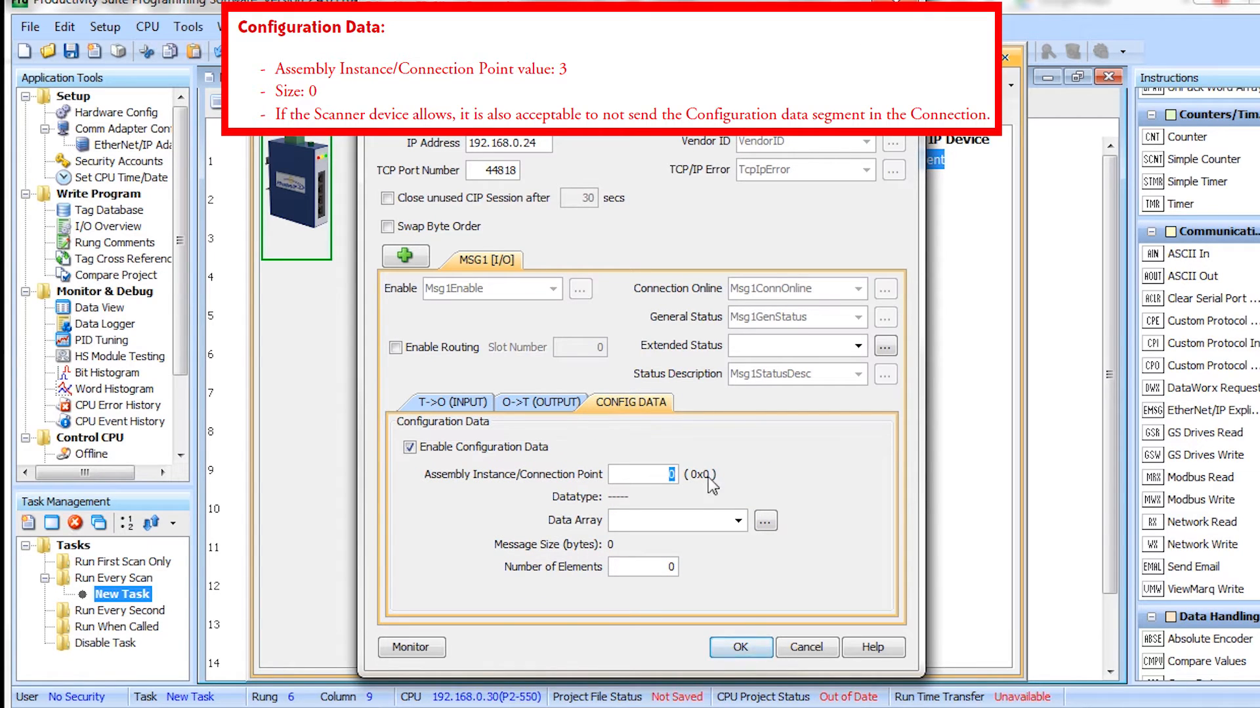
pyautogui.write('3')
pyautogui.click(691, 519)
pyautogui.write('NITRA_CONFIG')
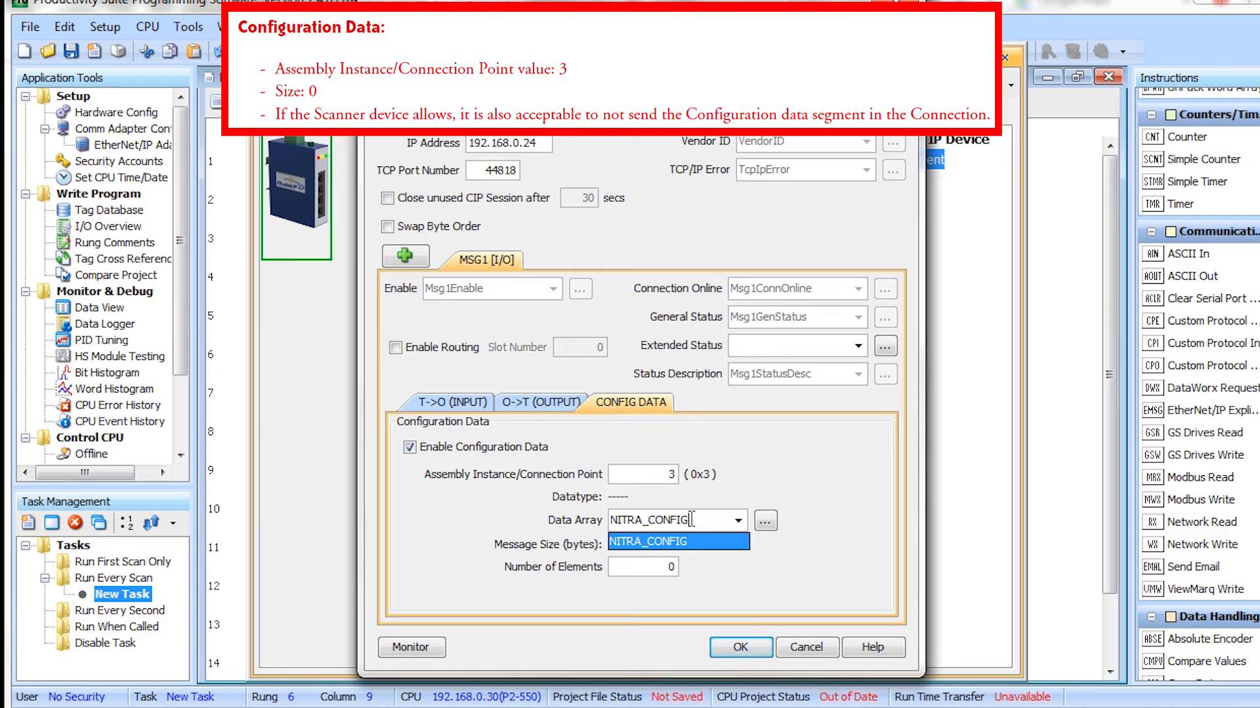
pyautogui.click(662, 566)
# Define the NITRA_CONFIG tag as an Integer, 8 Bit Unsigned, 1D Array with 1 column
pyautogui.moveTo(1249, 302); pyautogui.dragTo(384, 145)
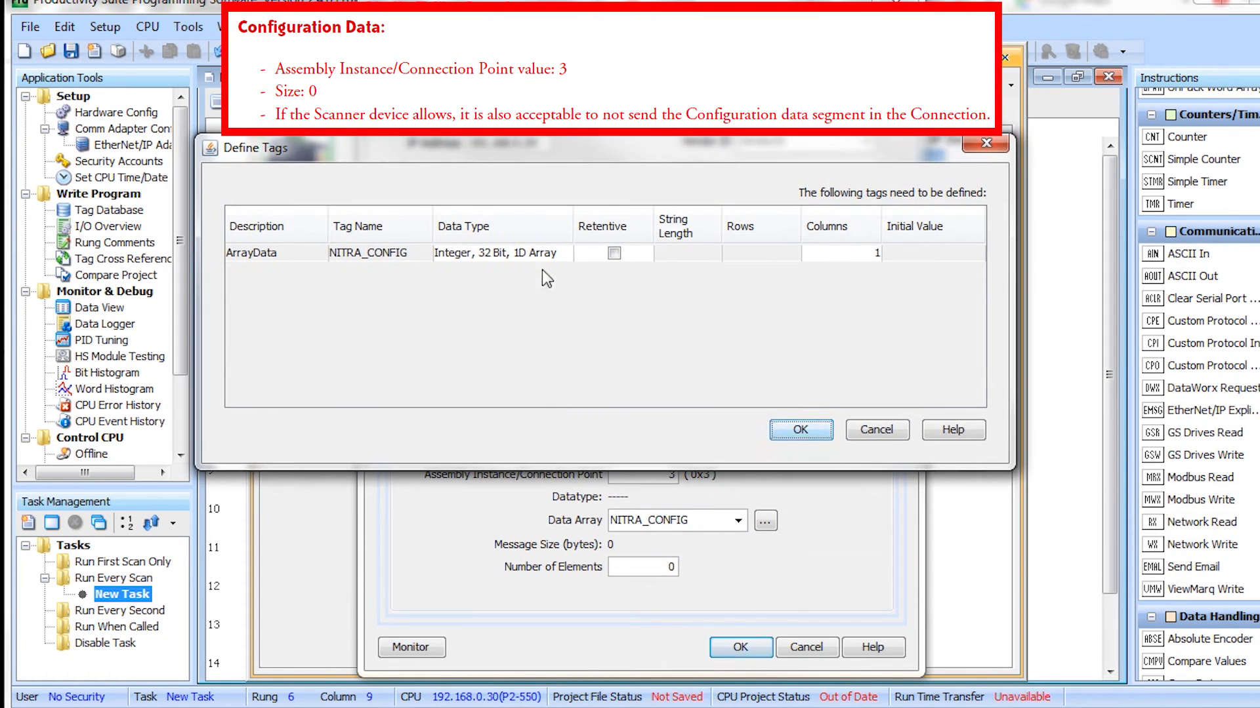
pyautogui.click(518, 254)
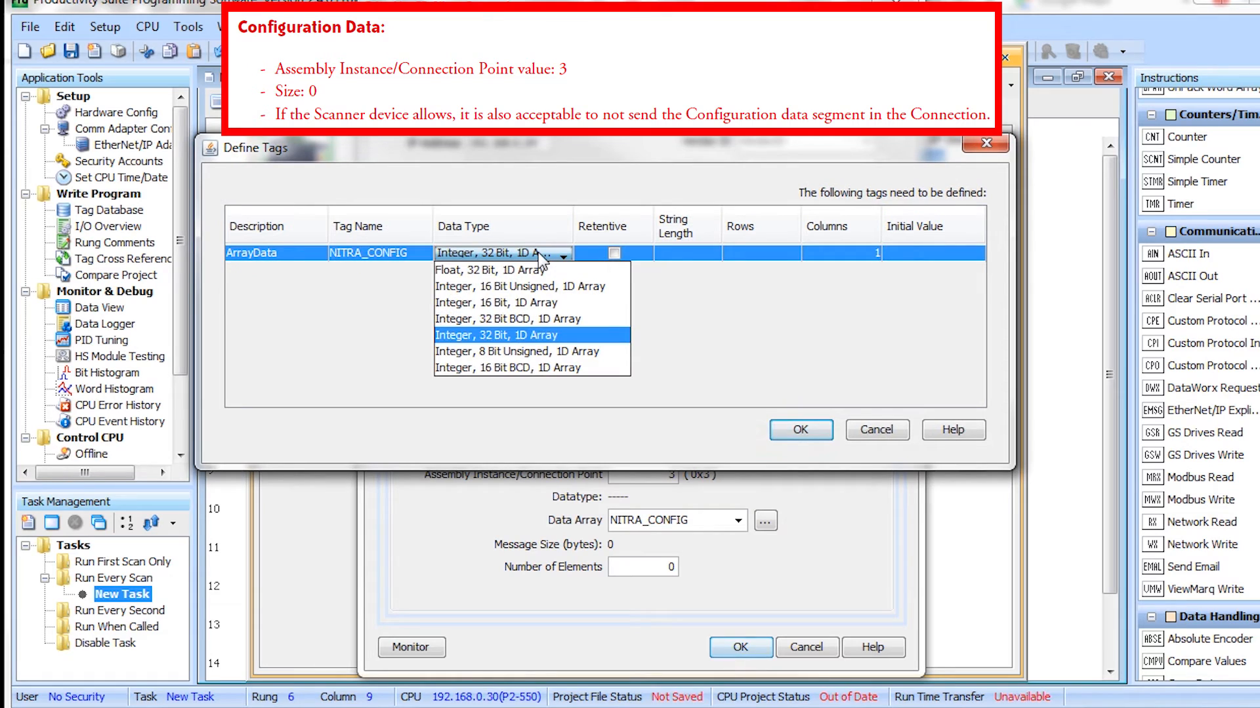
pyautogui.click(506, 351)
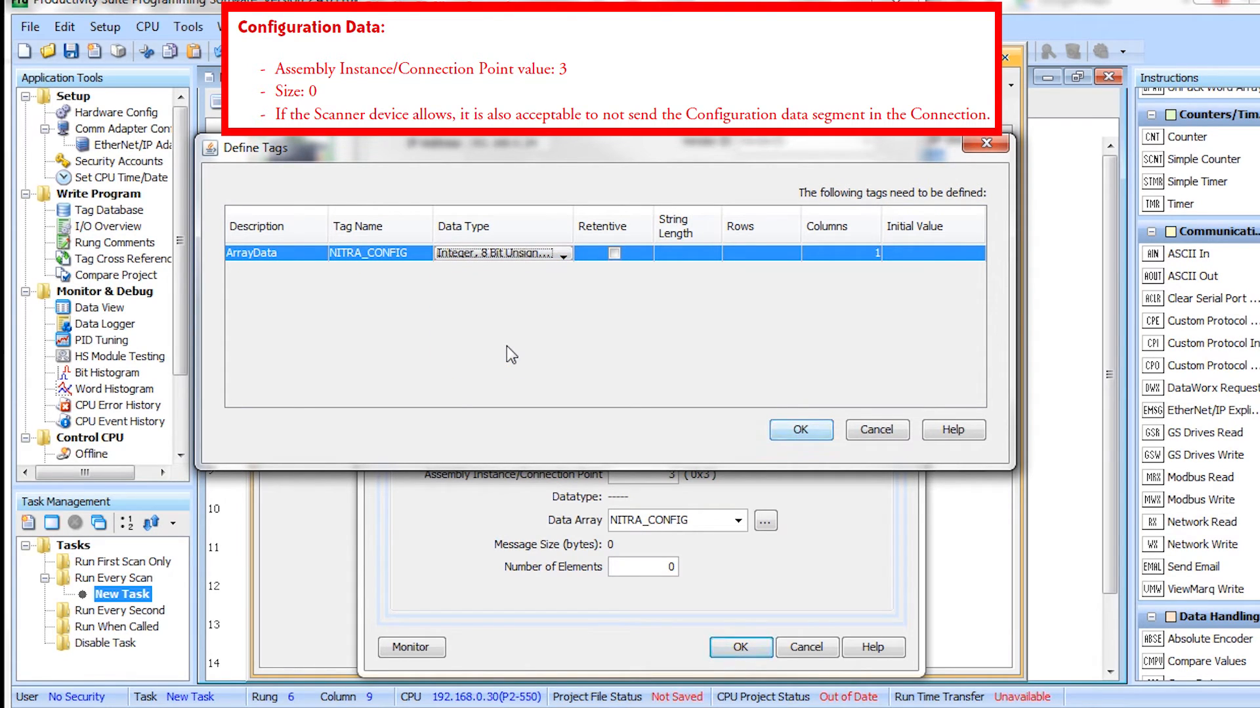
pyautogui.click(822, 433)
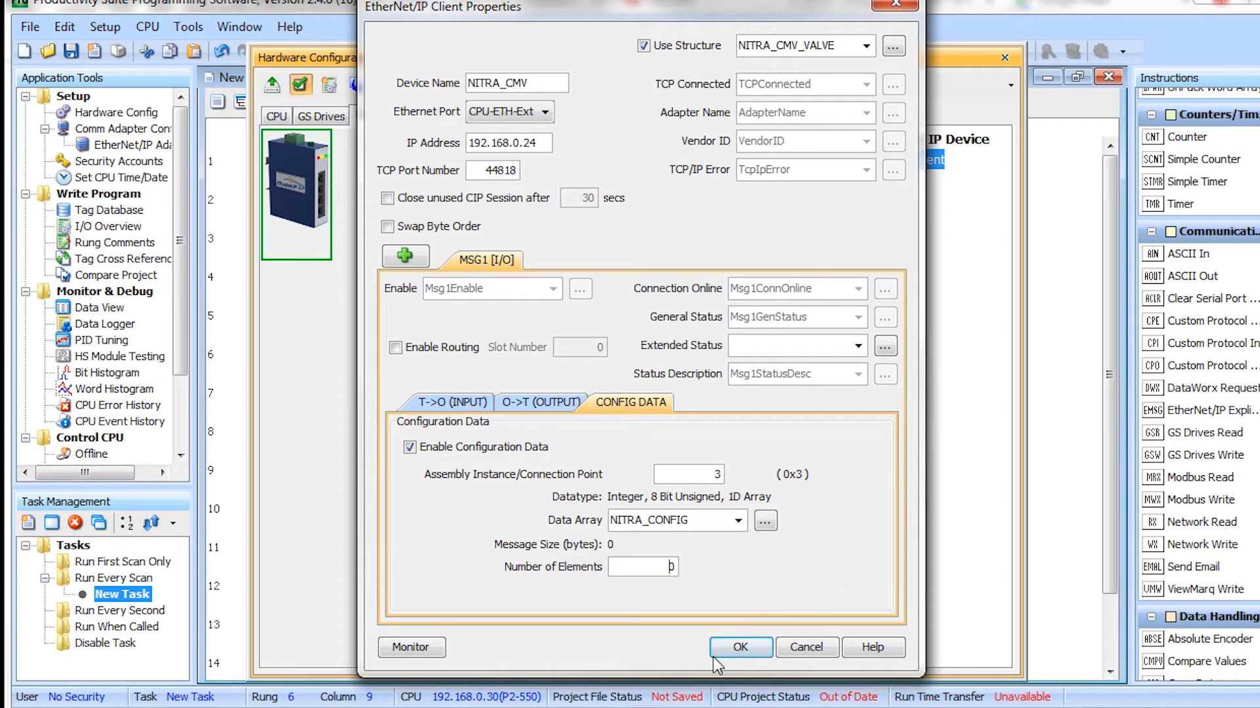
# Accept the NITRA_CMV client properties with the default structure tag definitions and close the hardware configuration
pyautogui.click(748, 652)
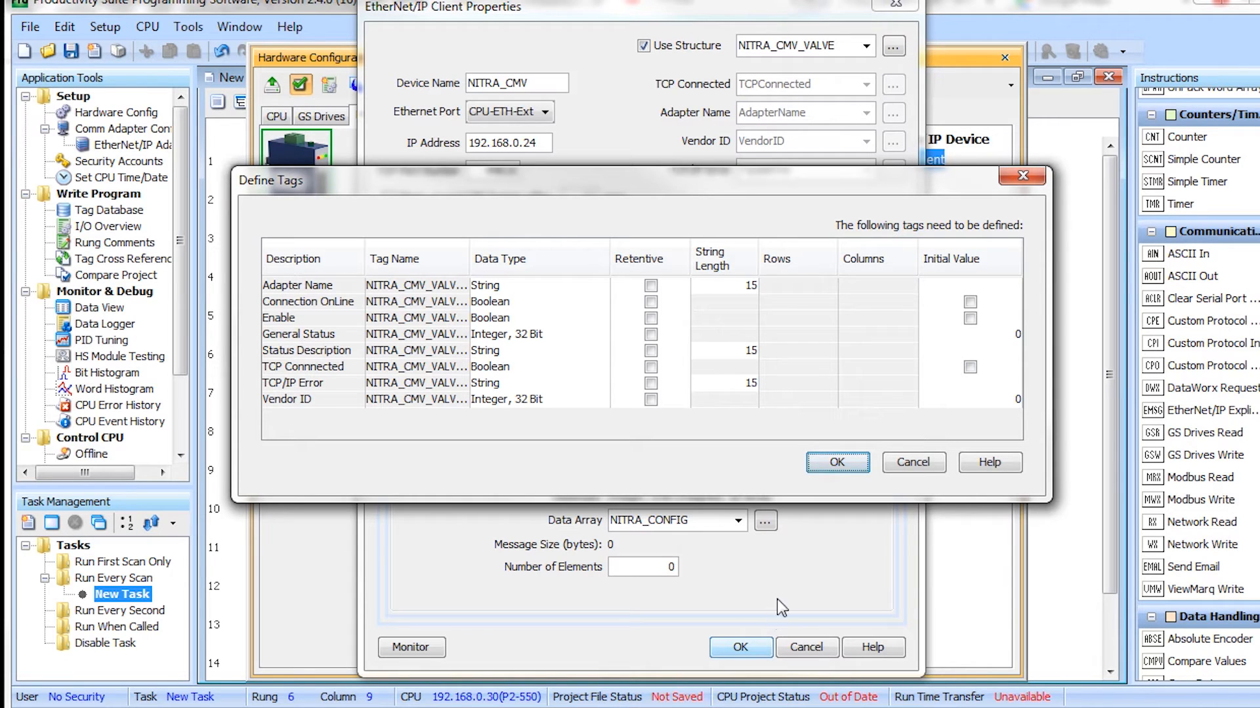
pyautogui.click(820, 467)
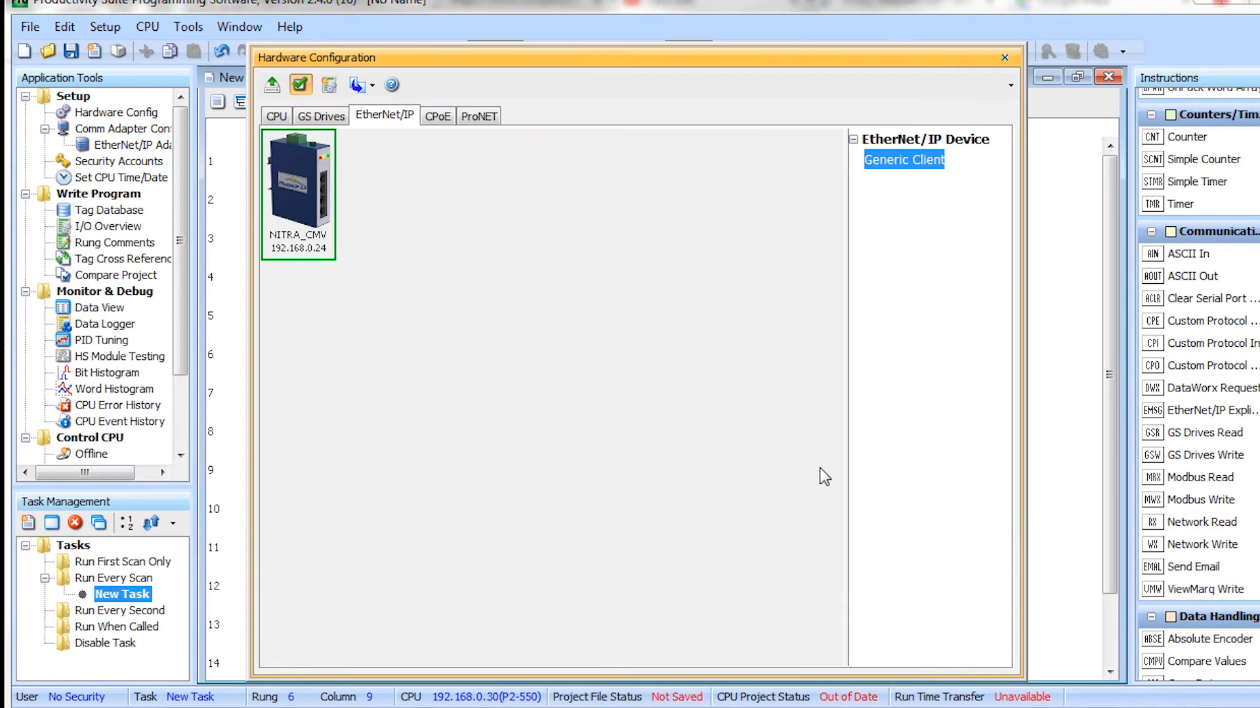
pyautogui.click(1004, 57)
# Place a normally open (NO) contact with the new tag Solenoid1 at the start of rung 1
pyautogui.click(264, 163)
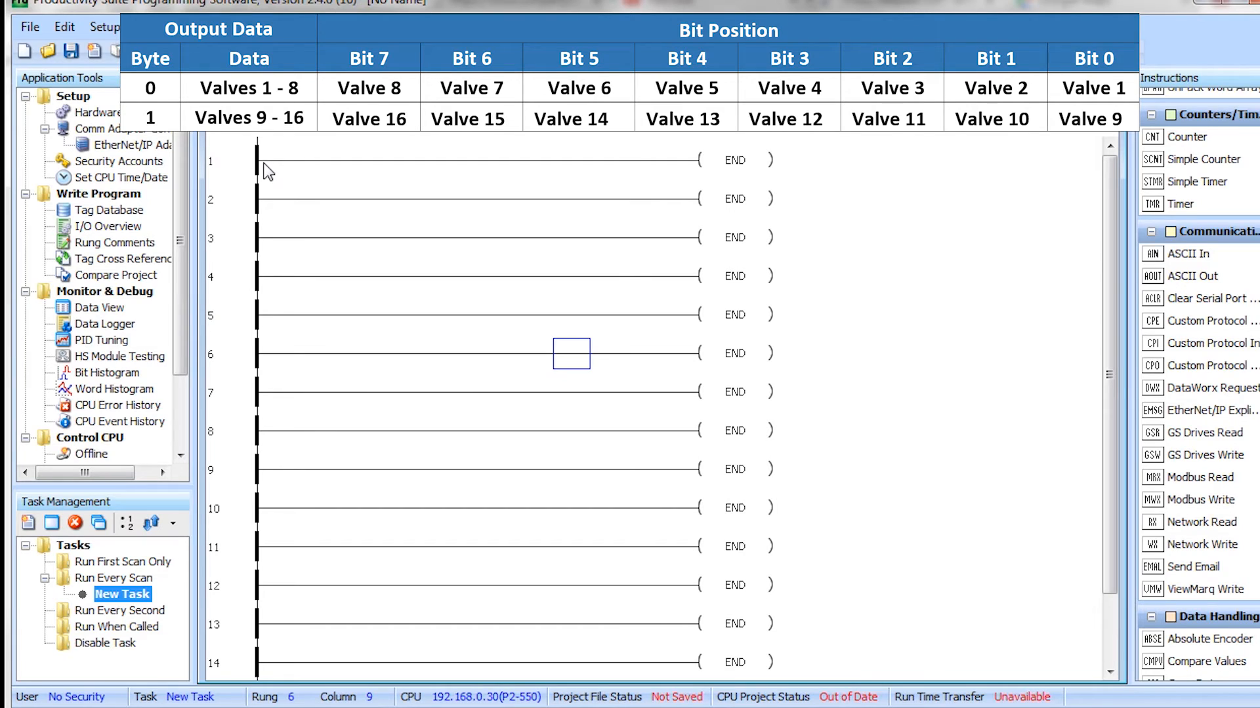
pyautogui.click(268, 170)
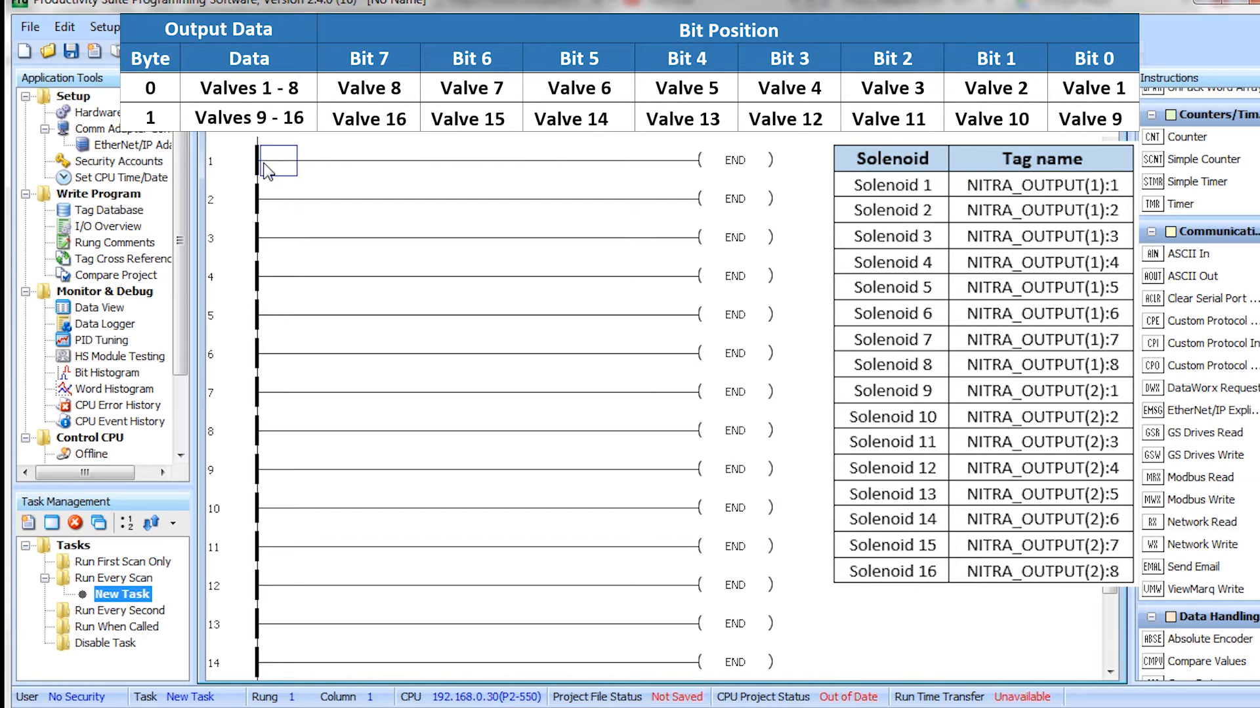
pyautogui.write('NO')
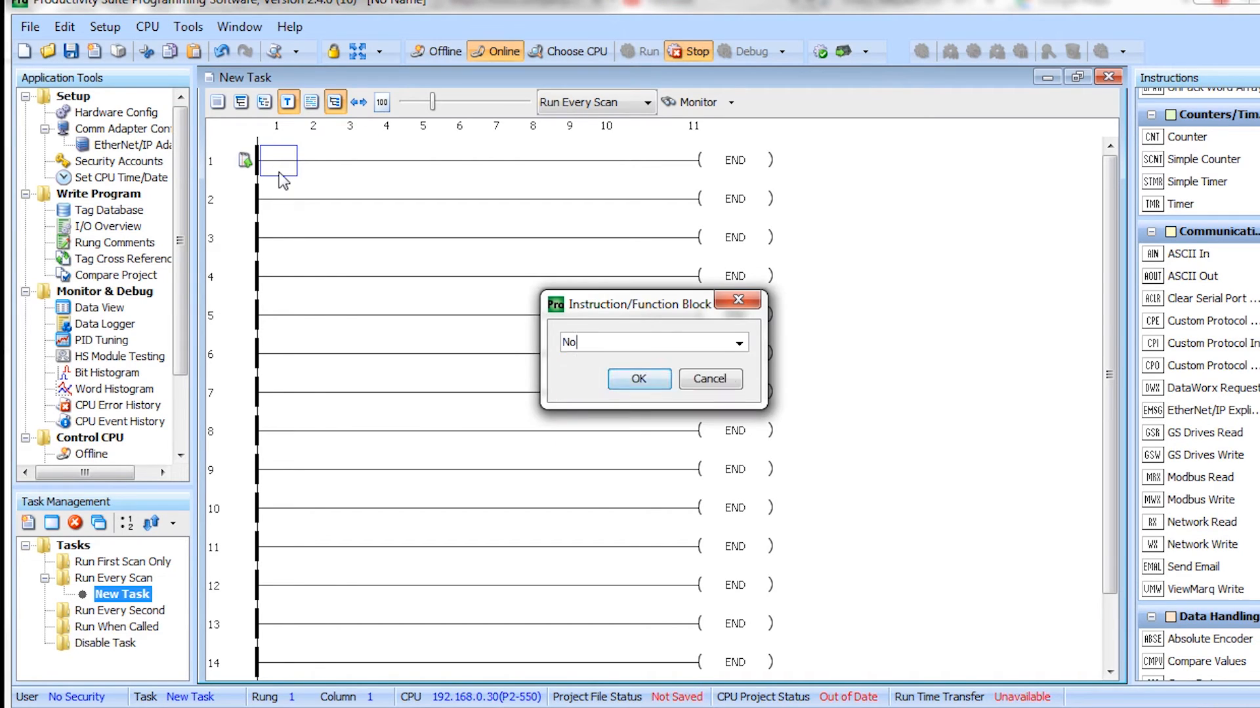
pyautogui.press('Return')
pyautogui.write('Solenoid1')
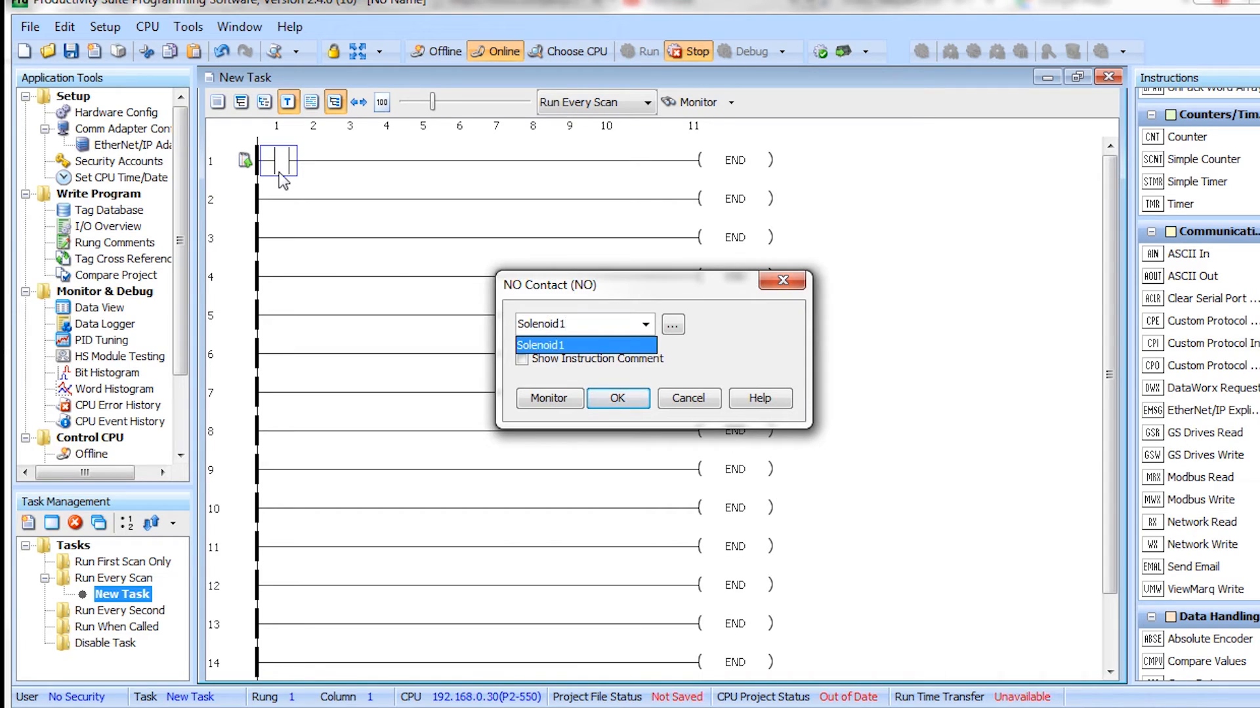
pyautogui.press('Return')
pyautogui.press('Return')
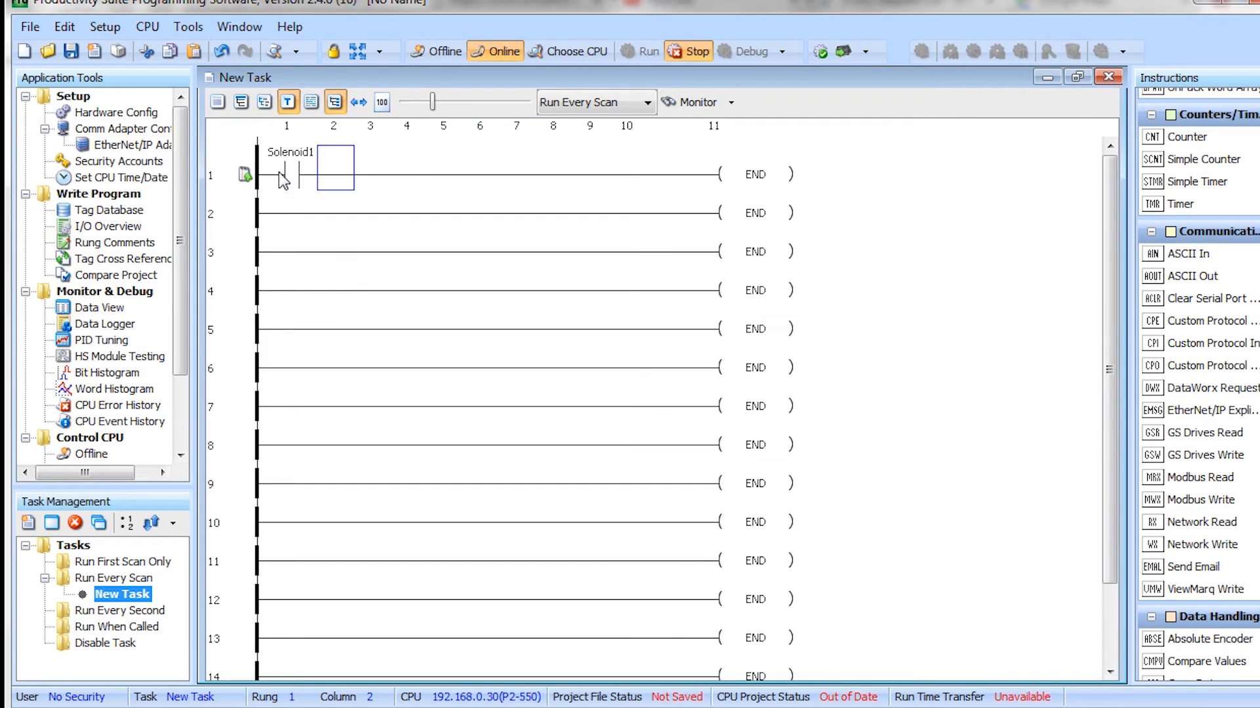
# End rung 1 with an OUT coil assigned to NITRA_OUTPUT(1):1
pyautogui.click(728, 176)
pyautogui.write('OUT')
pyautogui.press('Return')
pyautogui.write('NITRA_OUTPUT(1)')
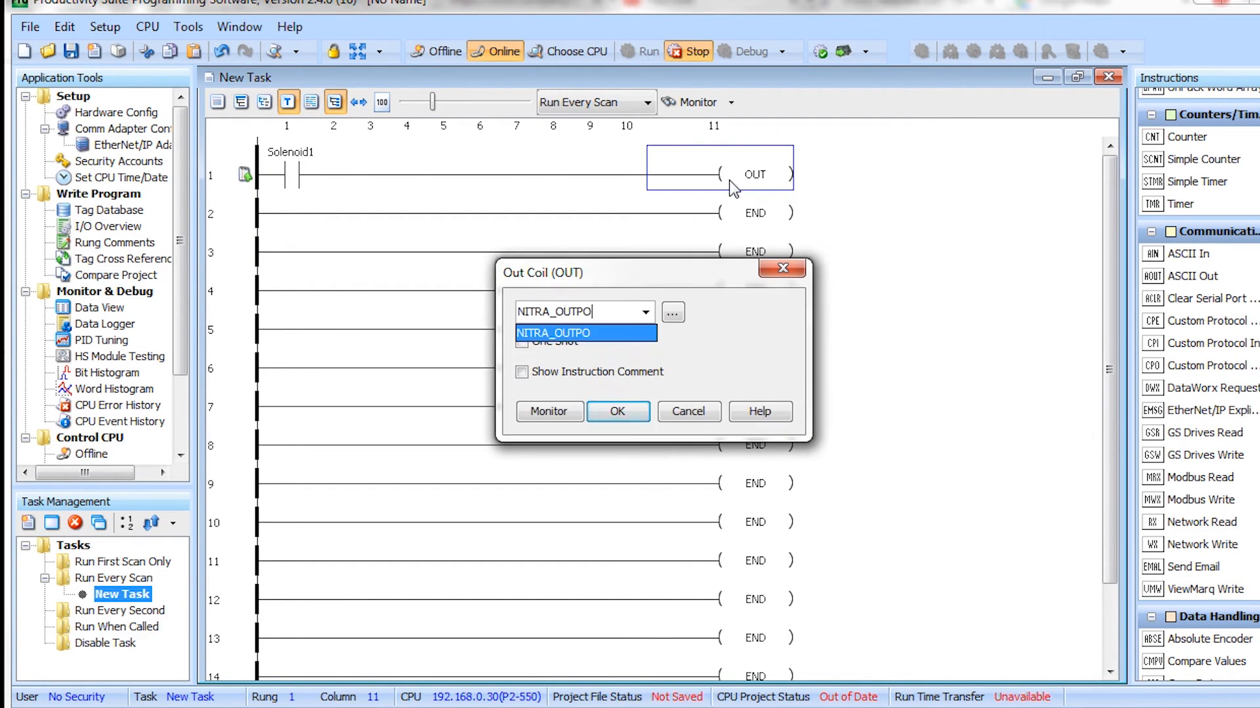
pyautogui.press('Return')
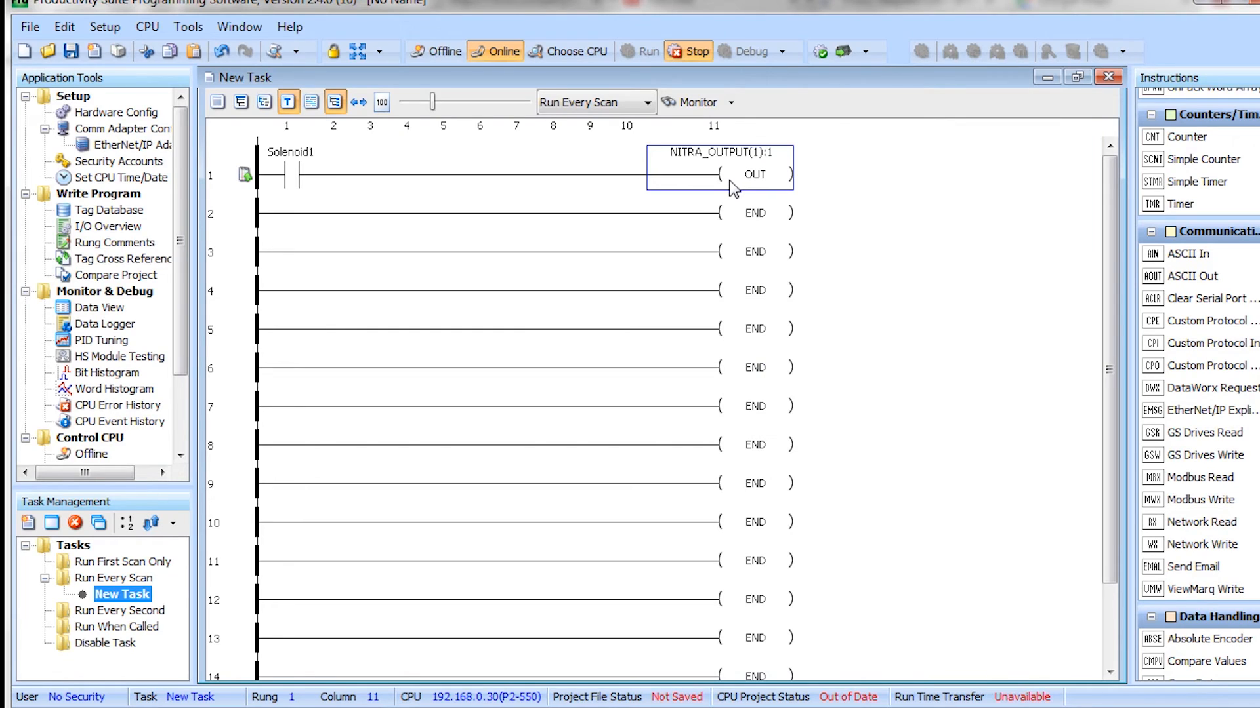
# Place a normally open (NO) contact with the new tag START_EIP_COMS at the start of rung 2
pyautogui.click(277, 215)
pyautogui.write('no')
pyautogui.press('Return')
pyautogui.write('START_EIP_COMS')
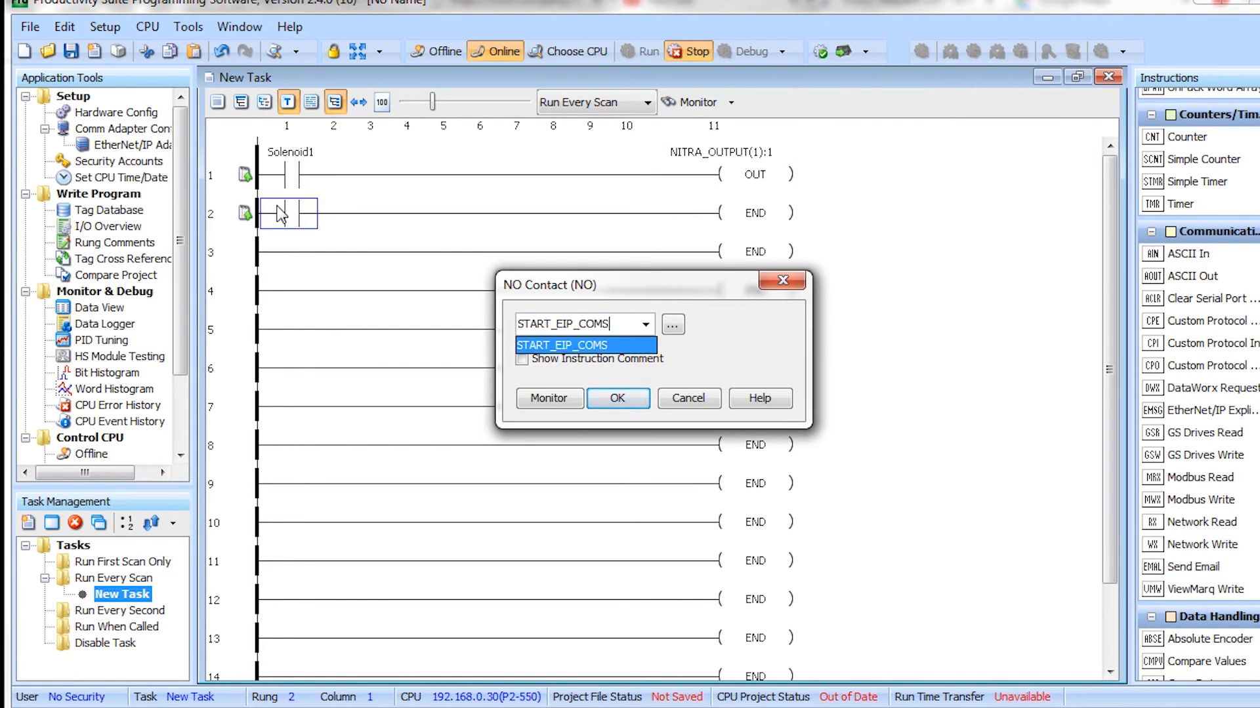
pyautogui.press('Return')
pyautogui.press('Return')
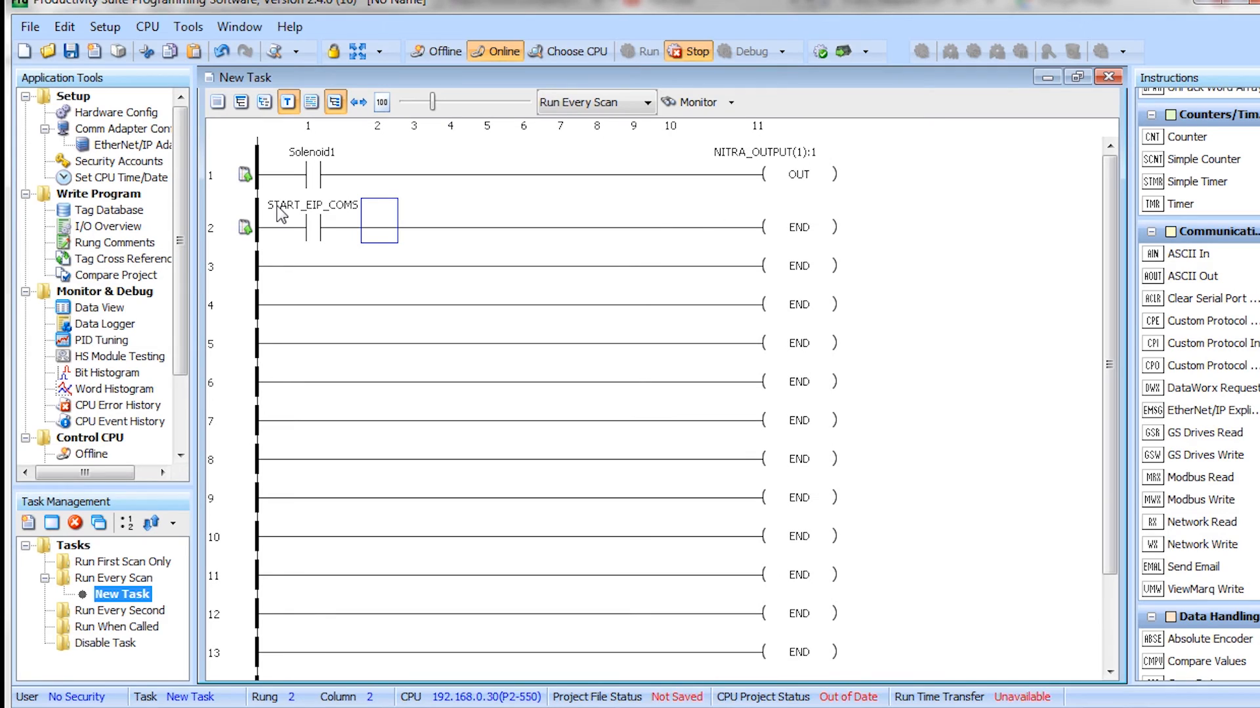
# End rung 2 with an OUT coil assigned to NITRA_CMV_VALVE.Msg1Enable
pyautogui.click(771, 236)
pyautogui.write('out')
pyautogui.press('Return')
pyautogui.write('Ni')
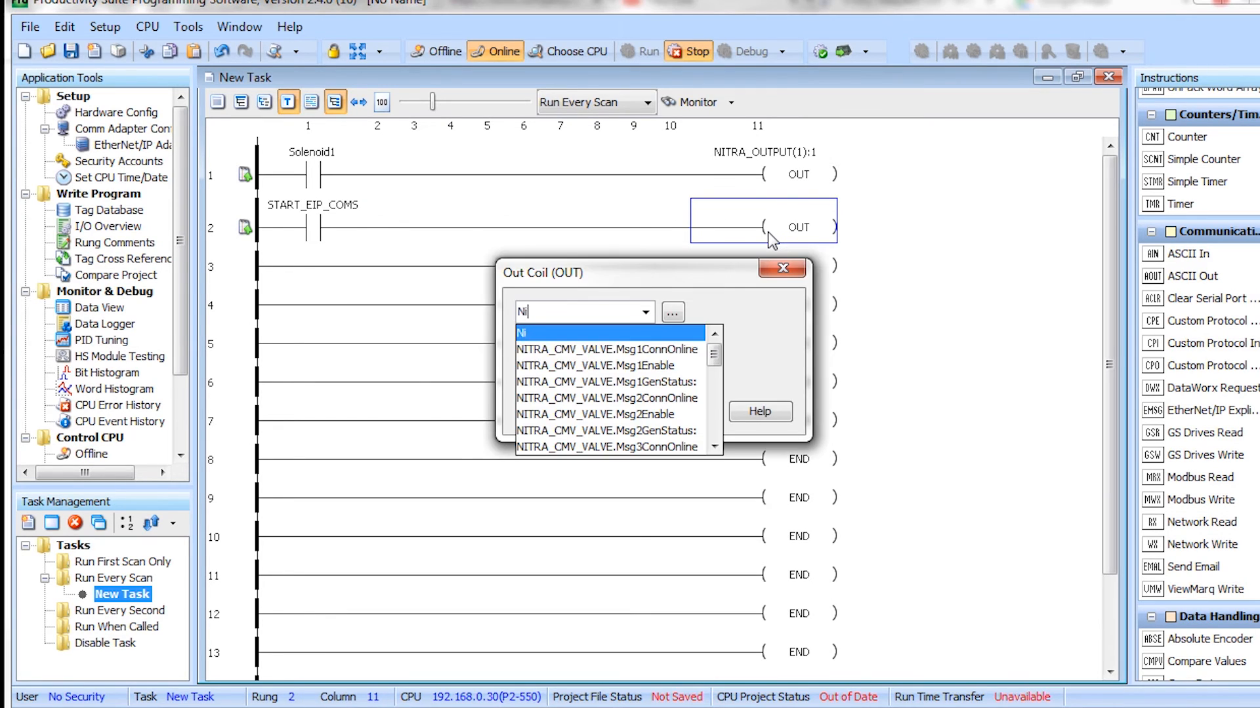
pyautogui.click(666, 368)
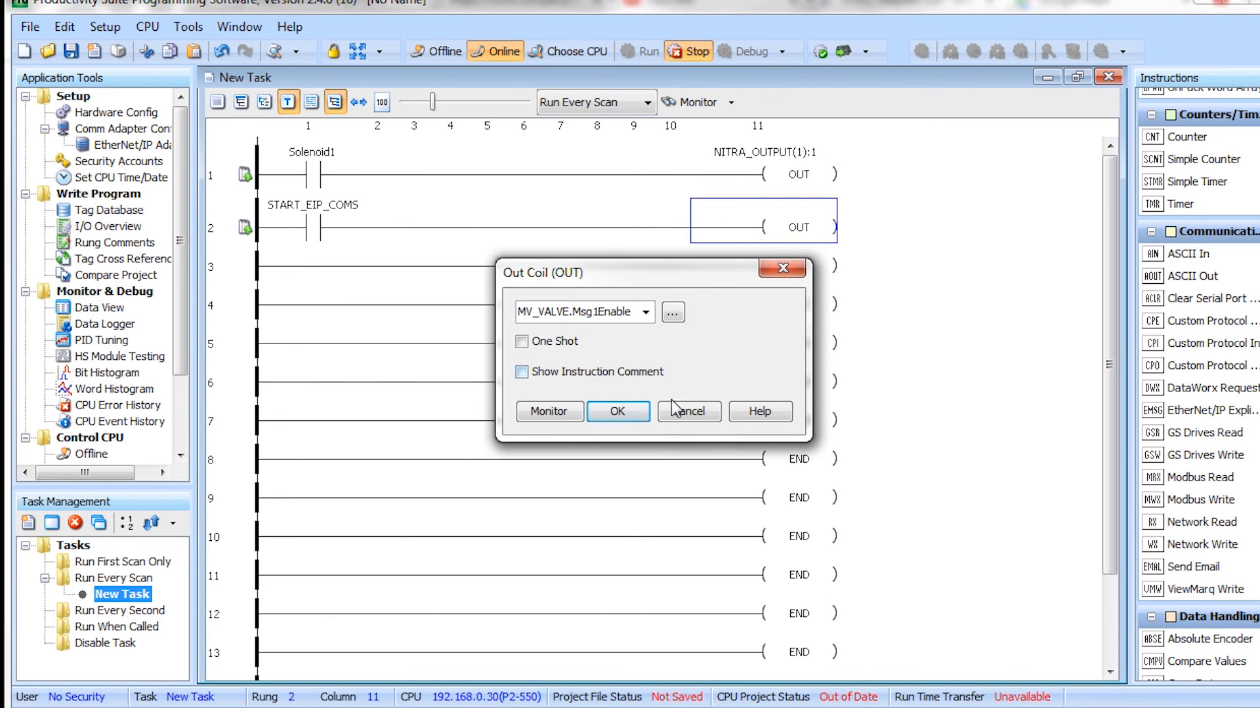
pyautogui.click(631, 410)
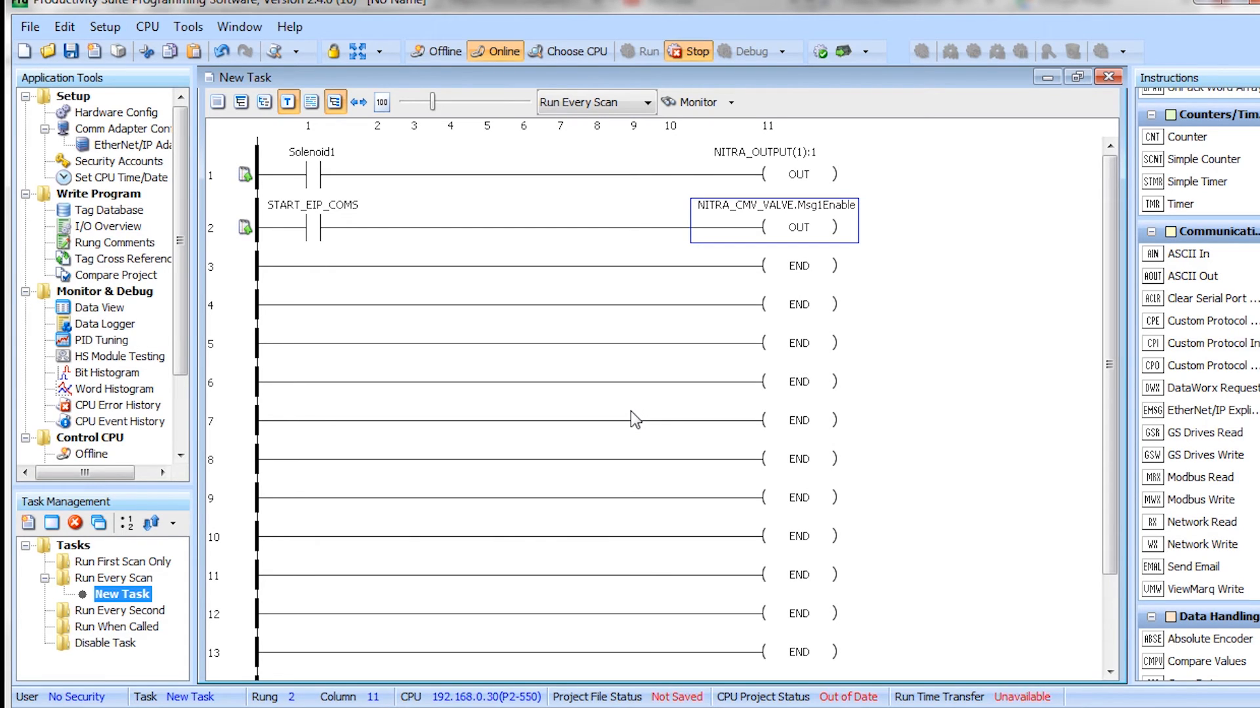
# Transfer the project to the CPU and add the tags Solenoid1 and START_EIP_COMS to a Data View
pyautogui.click(843, 51)
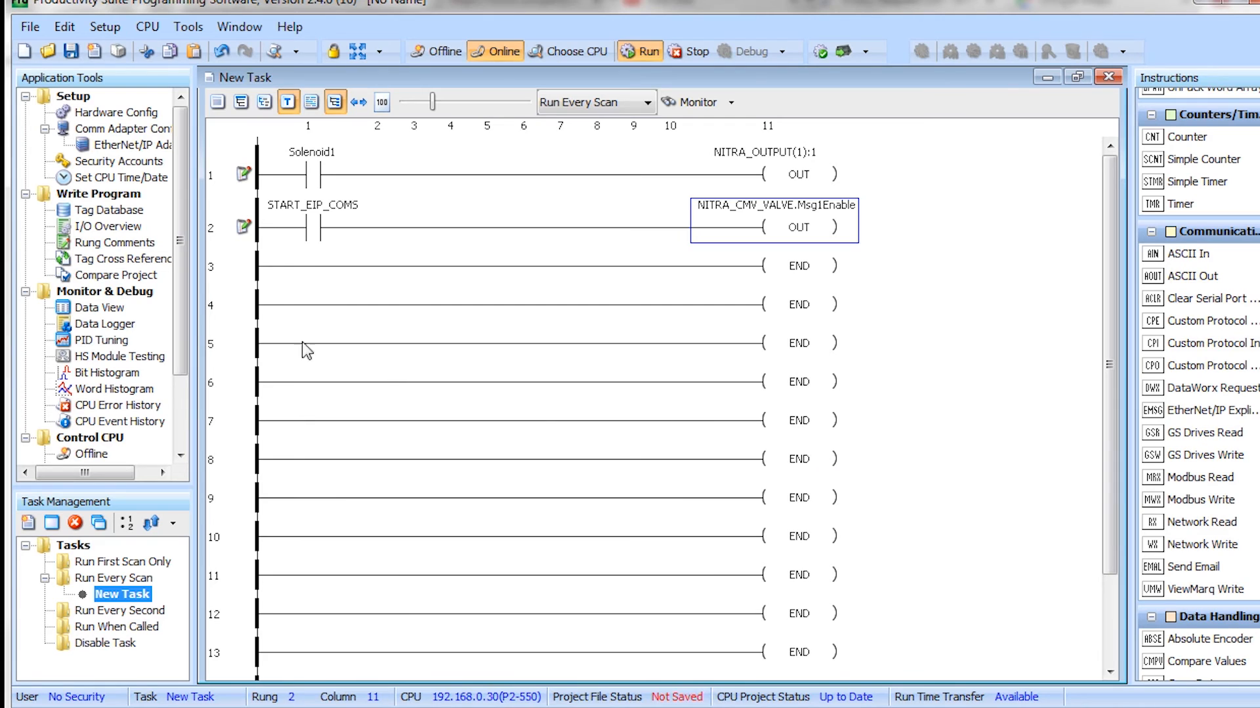
pyautogui.doubleClick(99, 308)
pyautogui.click(249, 228)
pyautogui.write('solenoid')
pyautogui.press('Return')
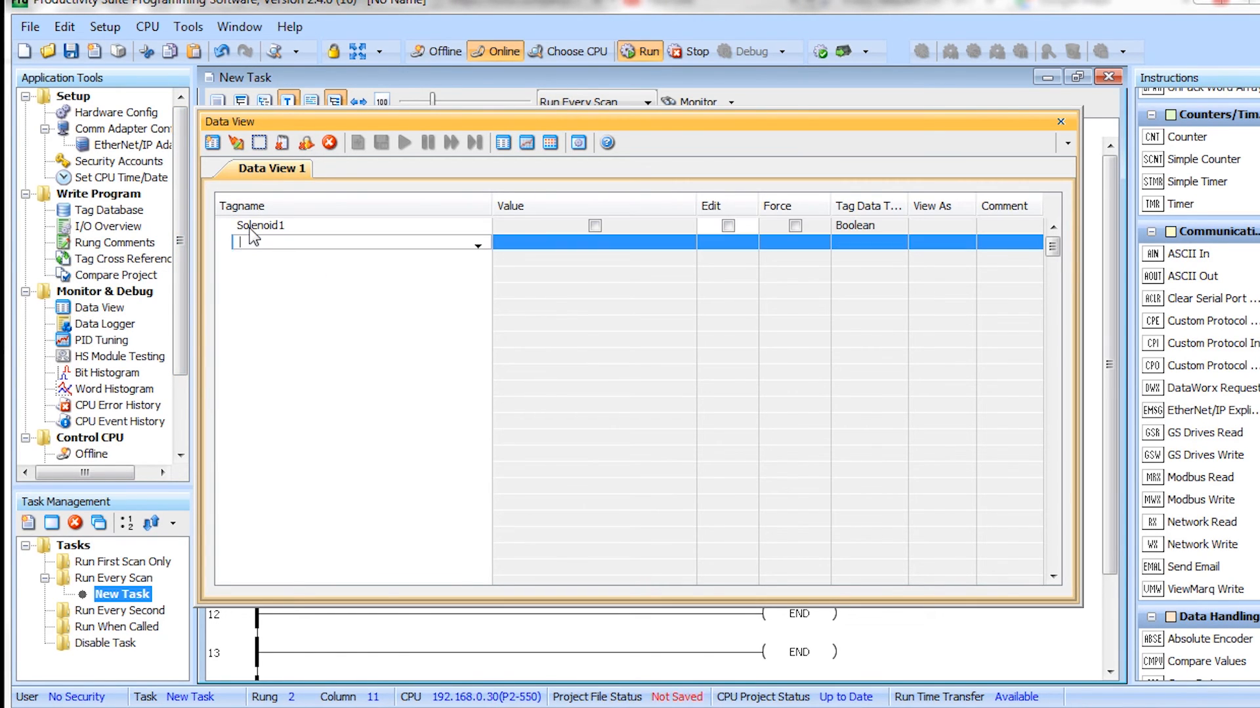
pyautogui.write('sta')
pyautogui.press('Down')
pyautogui.press('Return')
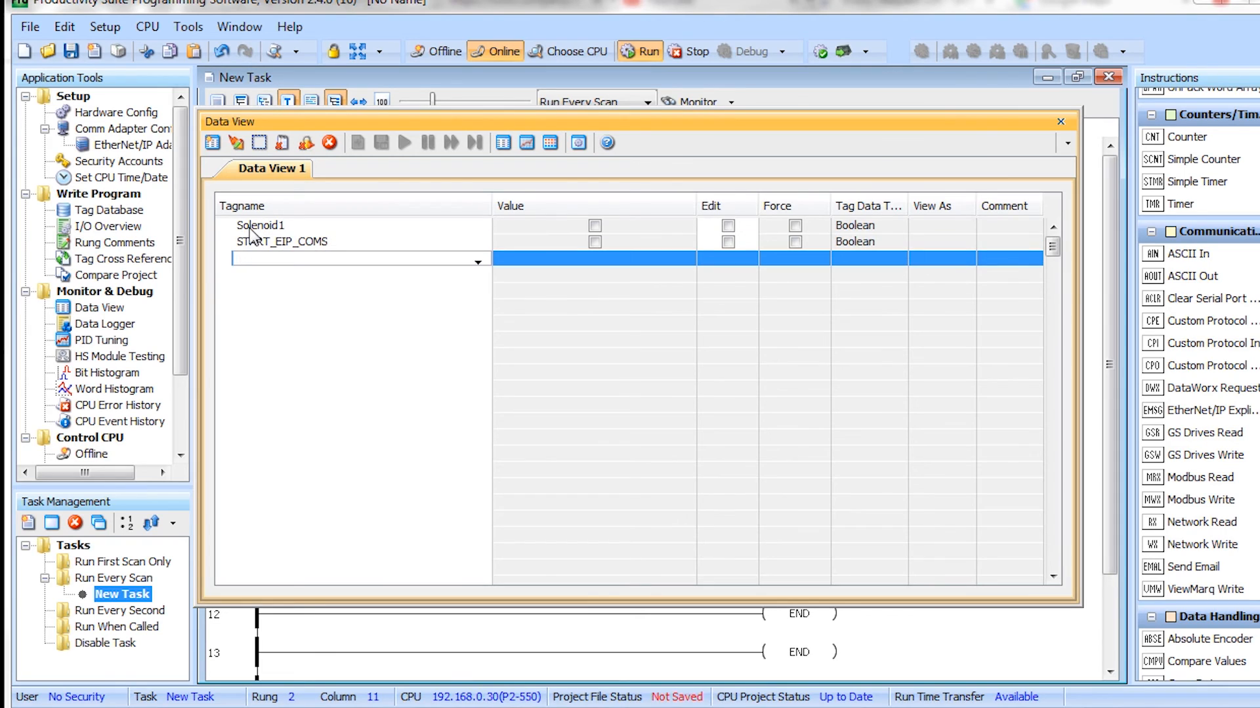
# Turn on START_EIP_COMS and then Solenoid1 in the Data View, sending each edit to the CPU
pyautogui.click(726, 243)
pyautogui.click(237, 144)
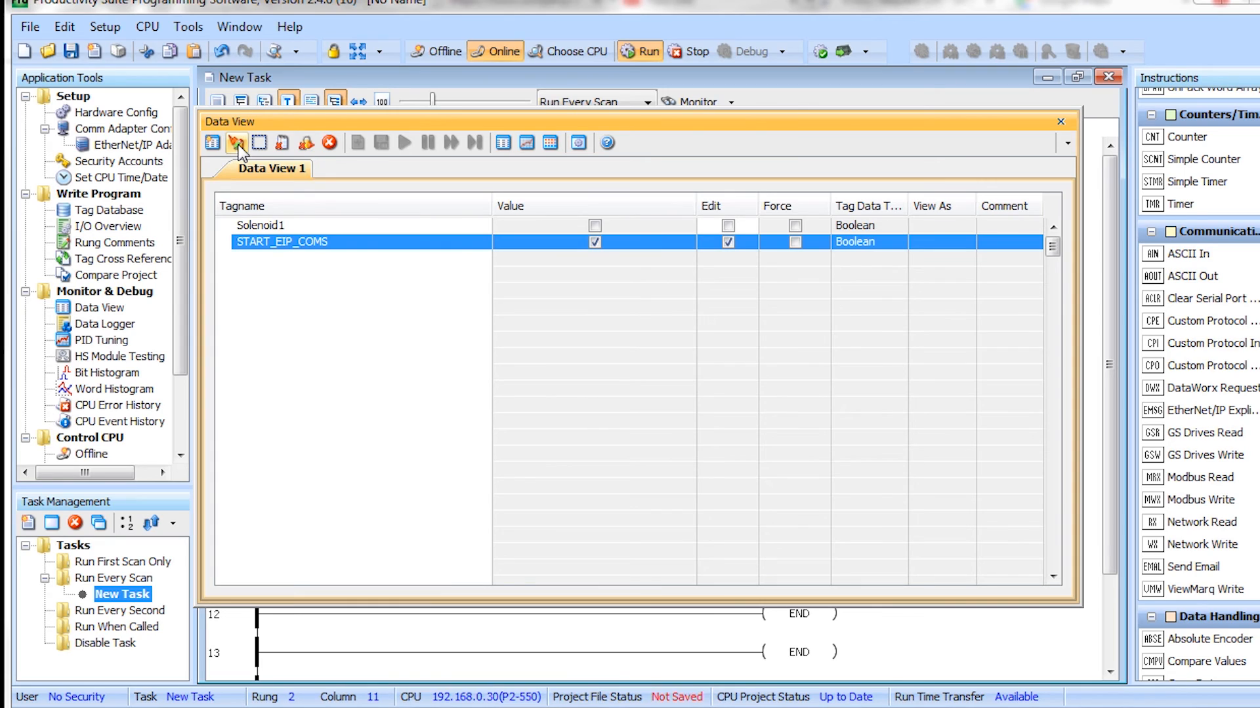
pyautogui.click(727, 226)
pyautogui.click(238, 150)
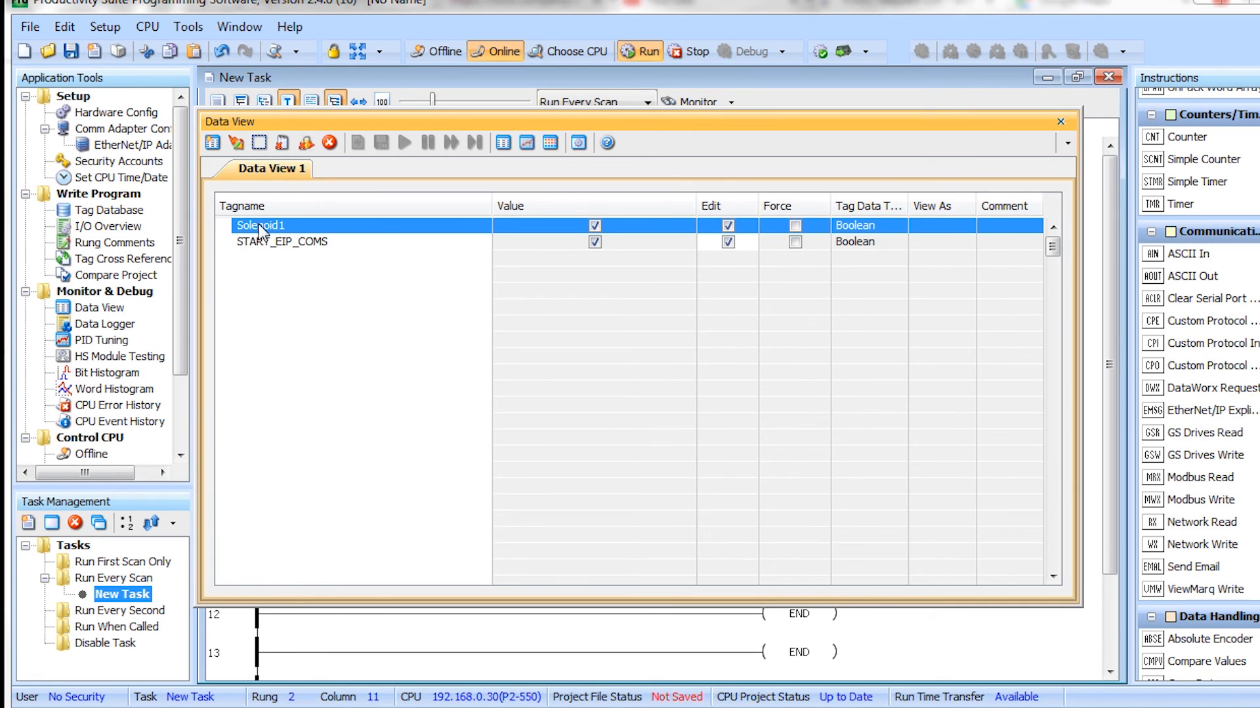
# Add the NITRA_INPUT array to the Data View and expand it to show its individual elements
pyautogui.click(262, 258)
pyautogui.write('Nitra_I')
pyautogui.click(262, 291)
pyautogui.press('Return')
pyautogui.click(224, 258)
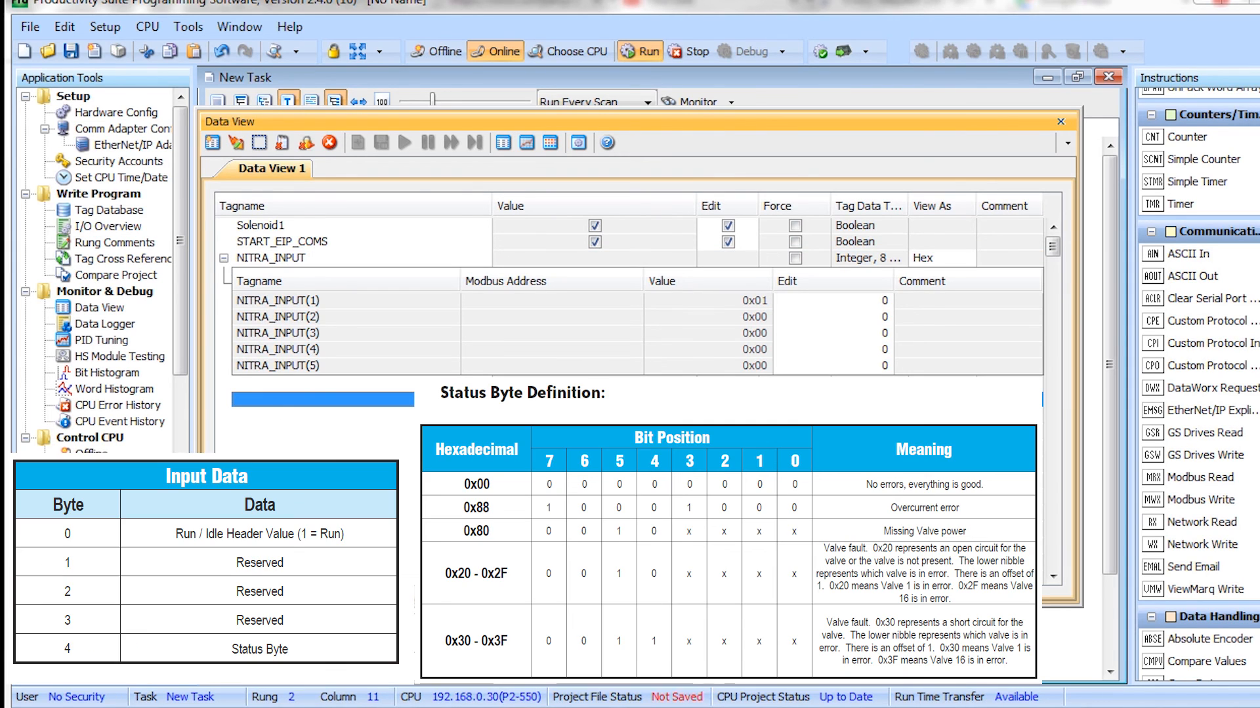